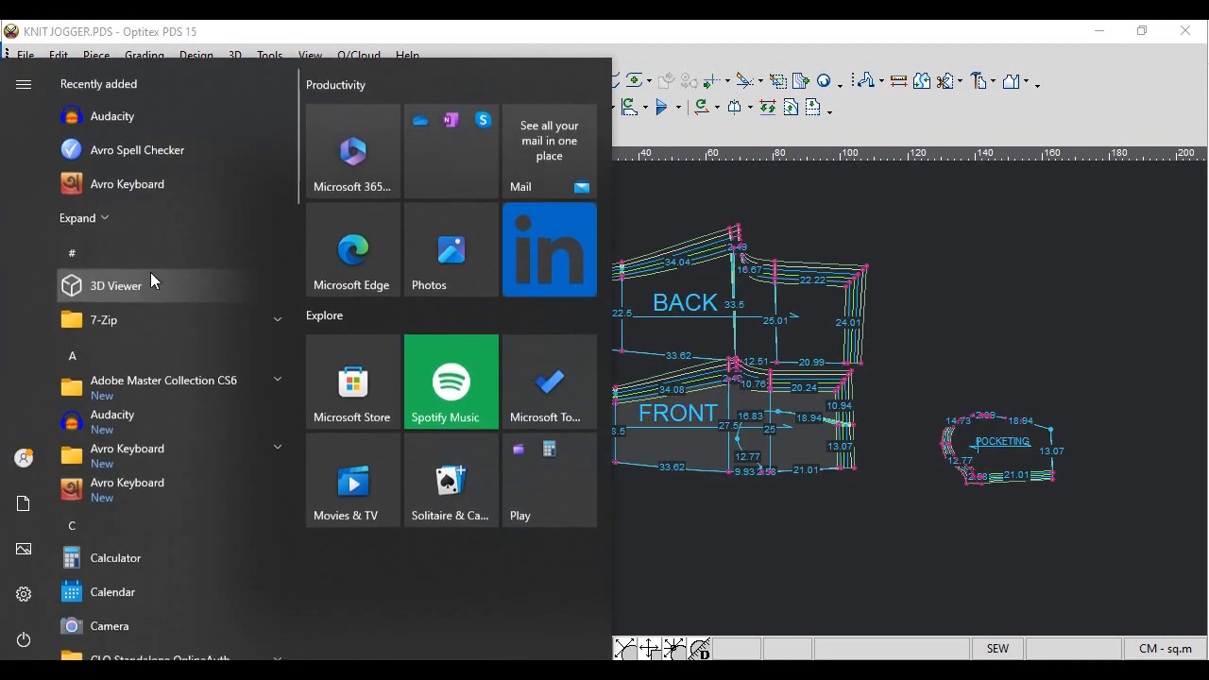
Launch Marker 15 from the Optitex 15 program group and close the KNIT JOGGER.PDS pattern window.
{"action": "scroll", "coordinate": [144, 320], "scroll_direction": "down", "scroll_amount": 5}
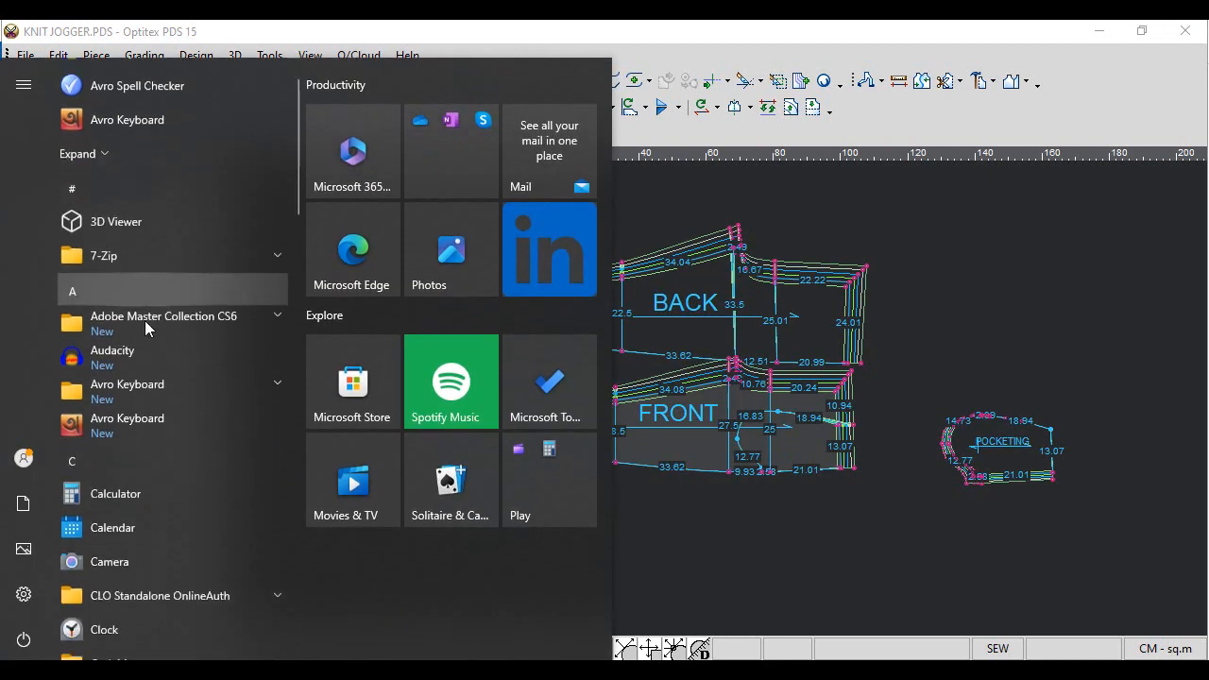
{"action": "scroll", "coordinate": [148, 328], "scroll_direction": "down", "scroll_amount": 6}
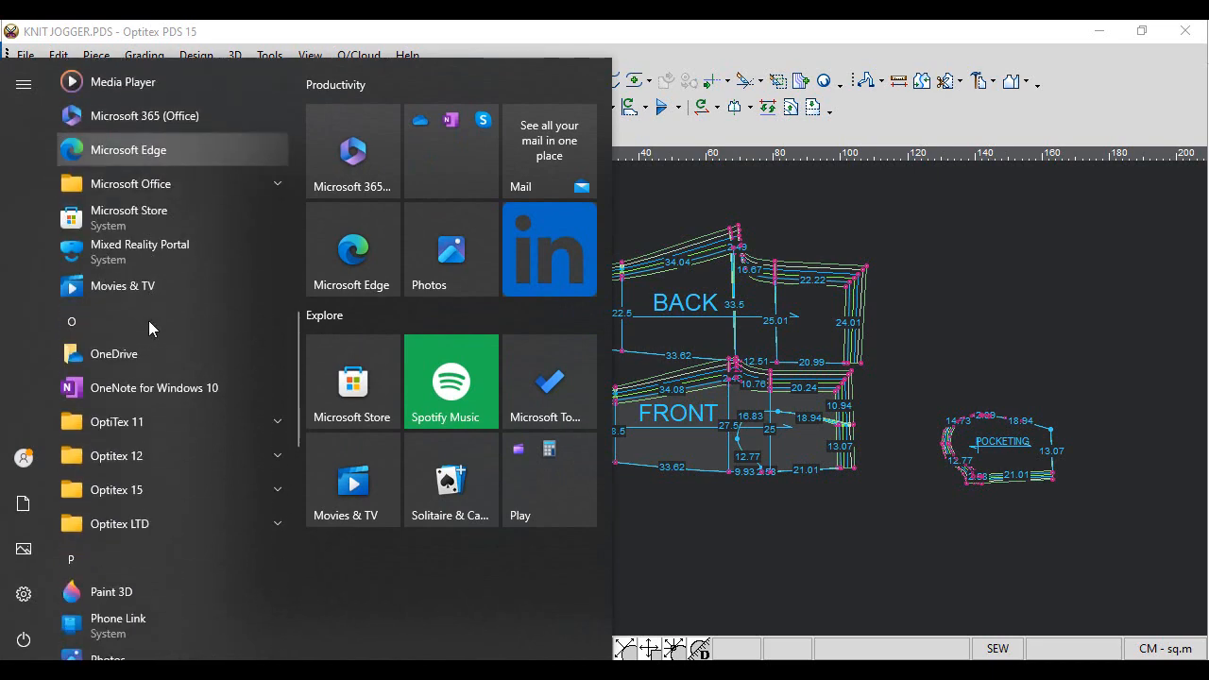
{"action": "left_click", "coordinate": [141, 406]}
{"action": "scroll", "coordinate": [142, 409], "scroll_direction": "down", "scroll_amount": 3}
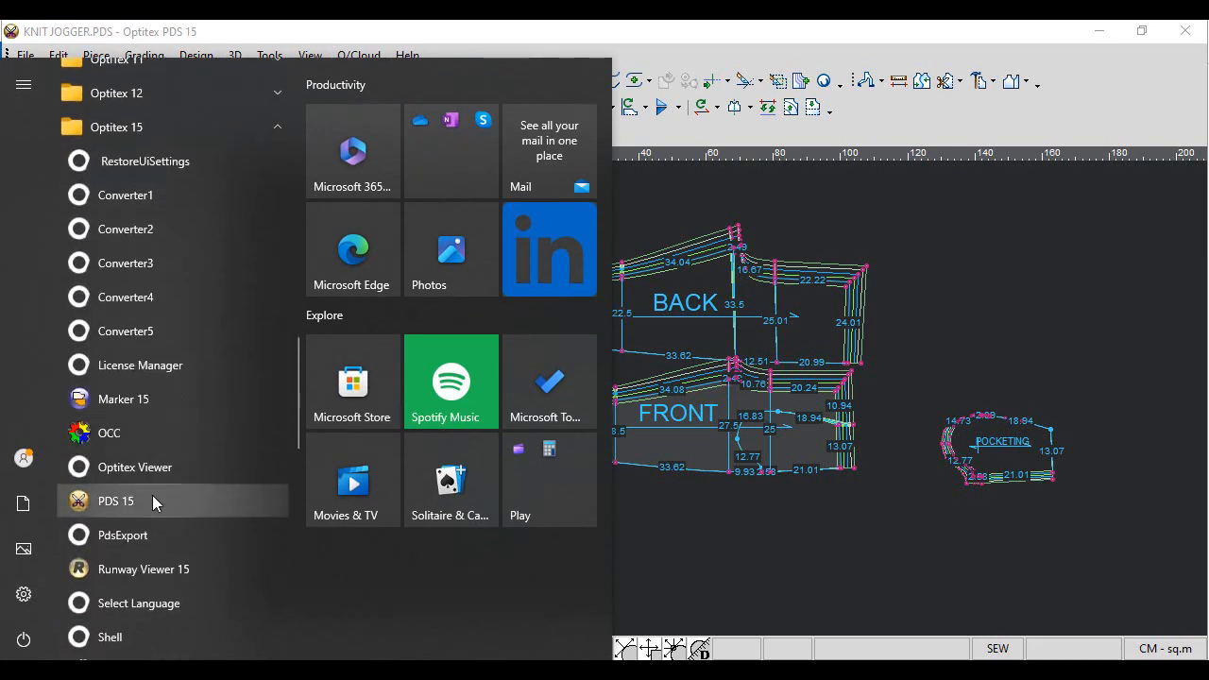
{"action": "left_click", "coordinate": [144, 408]}
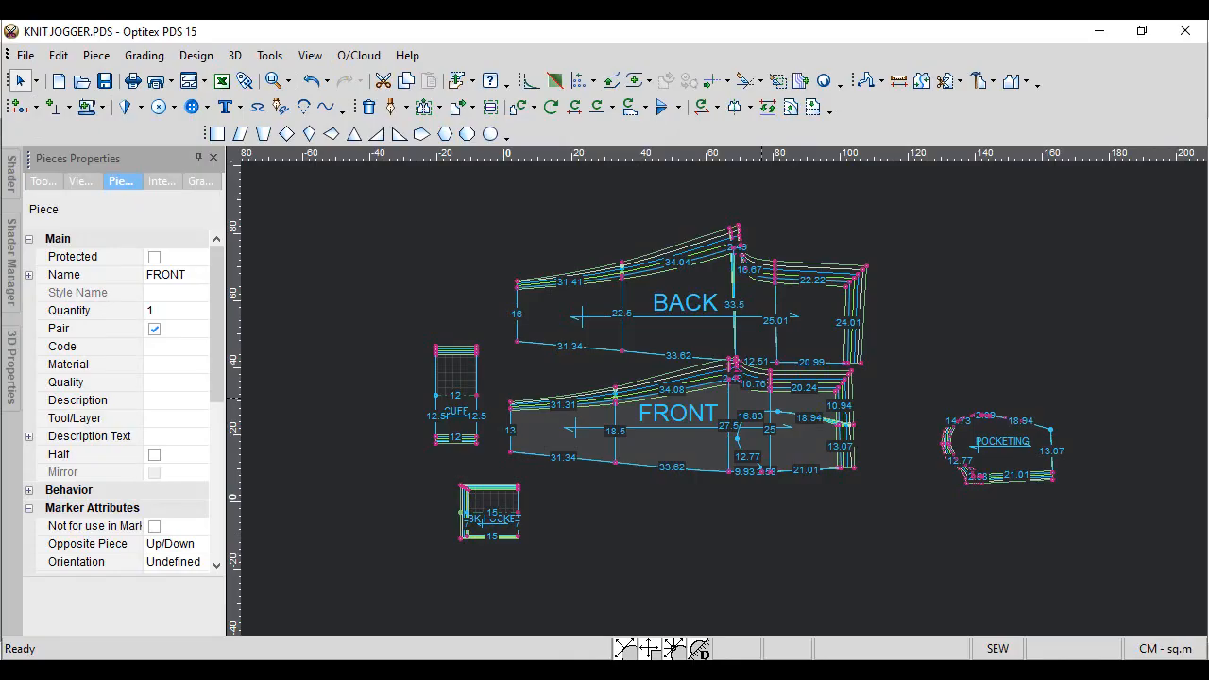
{"action": "left_click", "coordinate": [1195, 29]}
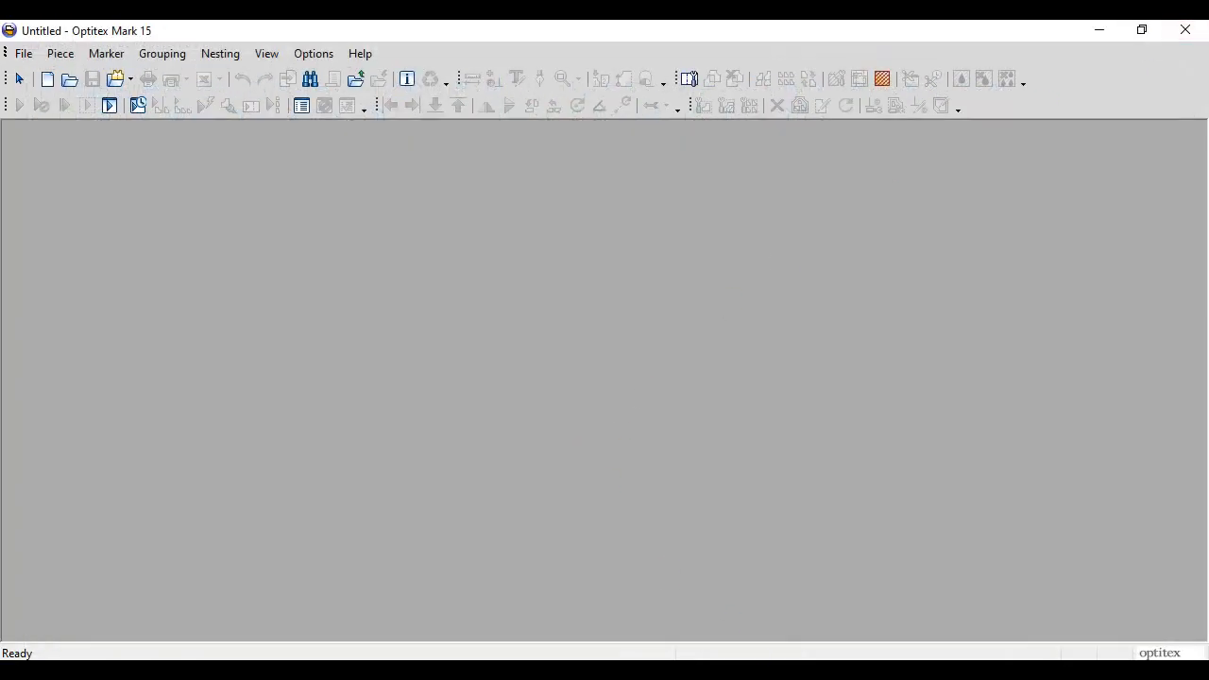
Define a new marker named Default Table, 72 inches wide and 1000 inches long, with 1 ply.
{"action": "left_click", "coordinate": [95, 54]}
{"action": "left_click", "coordinate": [138, 82]}
{"action": "double_click", "coordinate": [178, 152]}
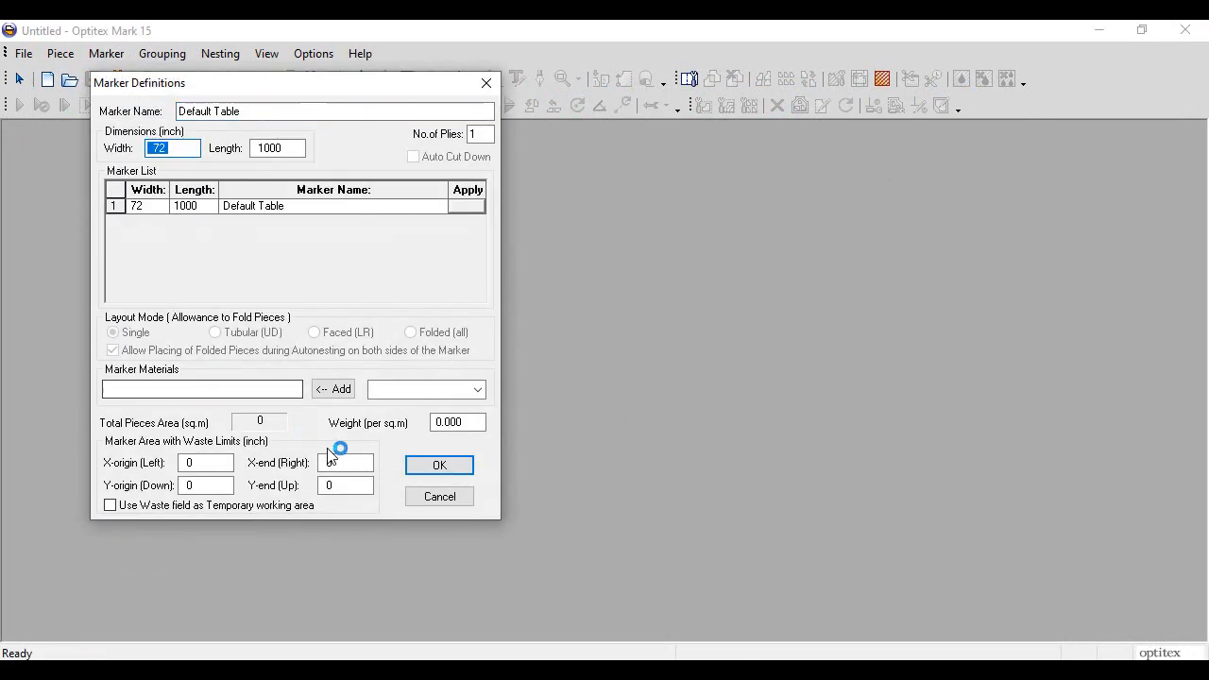
{"action": "left_click", "coordinate": [429, 467]}
Load the style file KNIT JOGGER.PDS into a new marker order.
{"action": "left_click", "coordinate": [117, 79]}
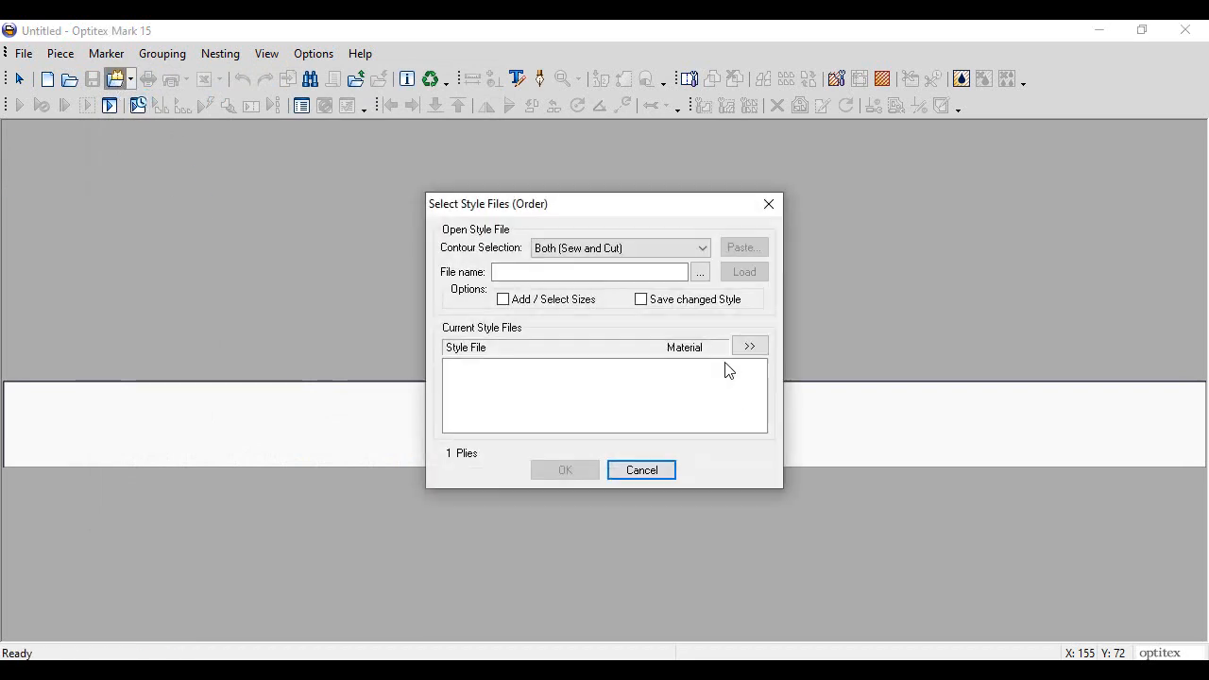
{"action": "left_click", "coordinate": [701, 272]}
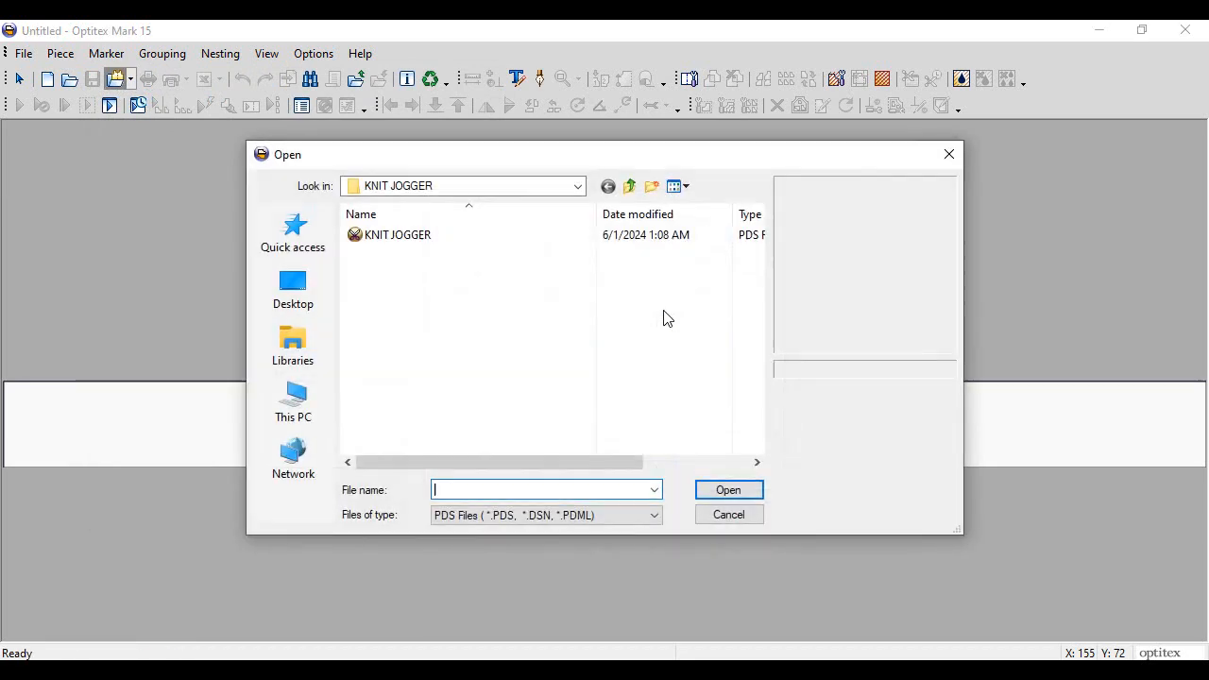
{"action": "double_click", "coordinate": [402, 236]}
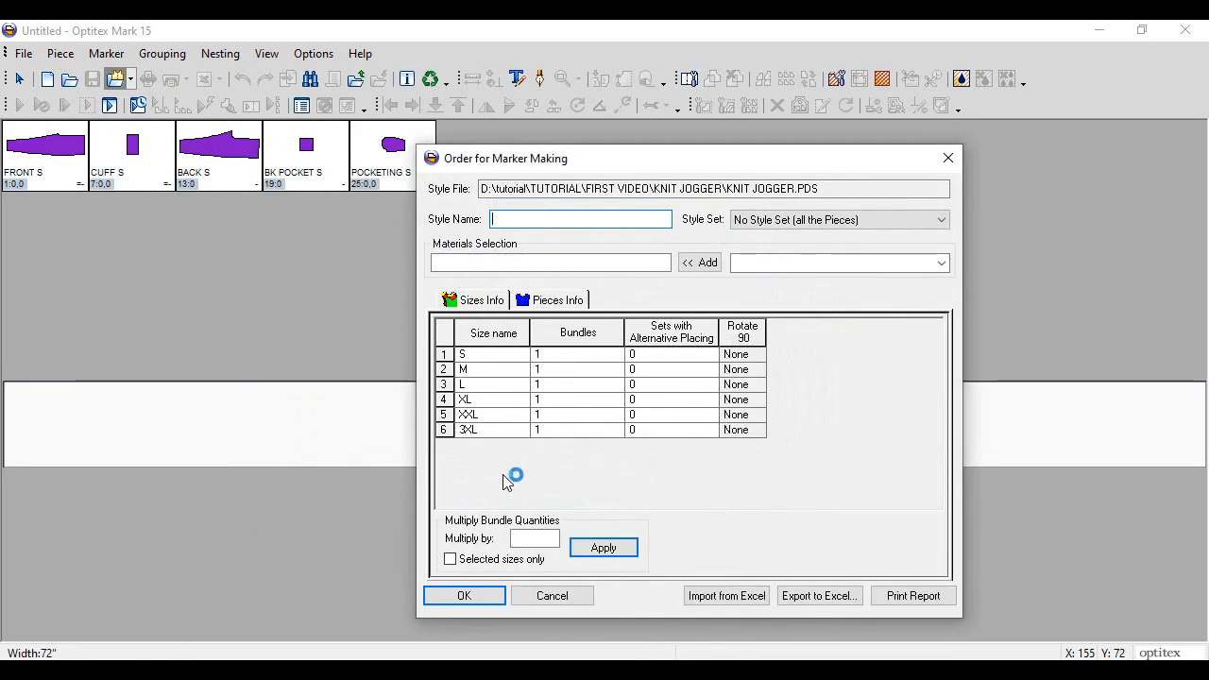
Set the bundle quantity for size XXL to 2.
{"action": "left_click", "coordinate": [423, 669]}
{"action": "left_click", "coordinate": [590, 418]}
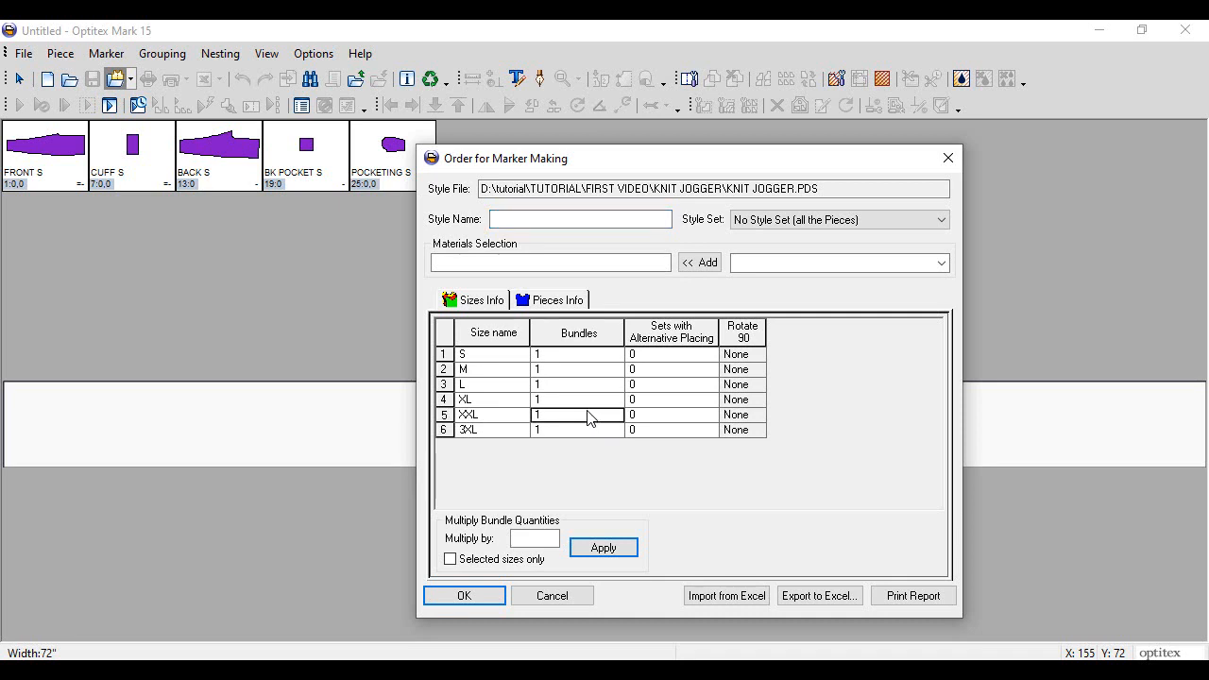
{"action": "type", "text": "2"}
Set the sets with alternative placing to 1 for sizes S, L and XXL.
{"action": "left_click", "coordinate": [674, 358]}
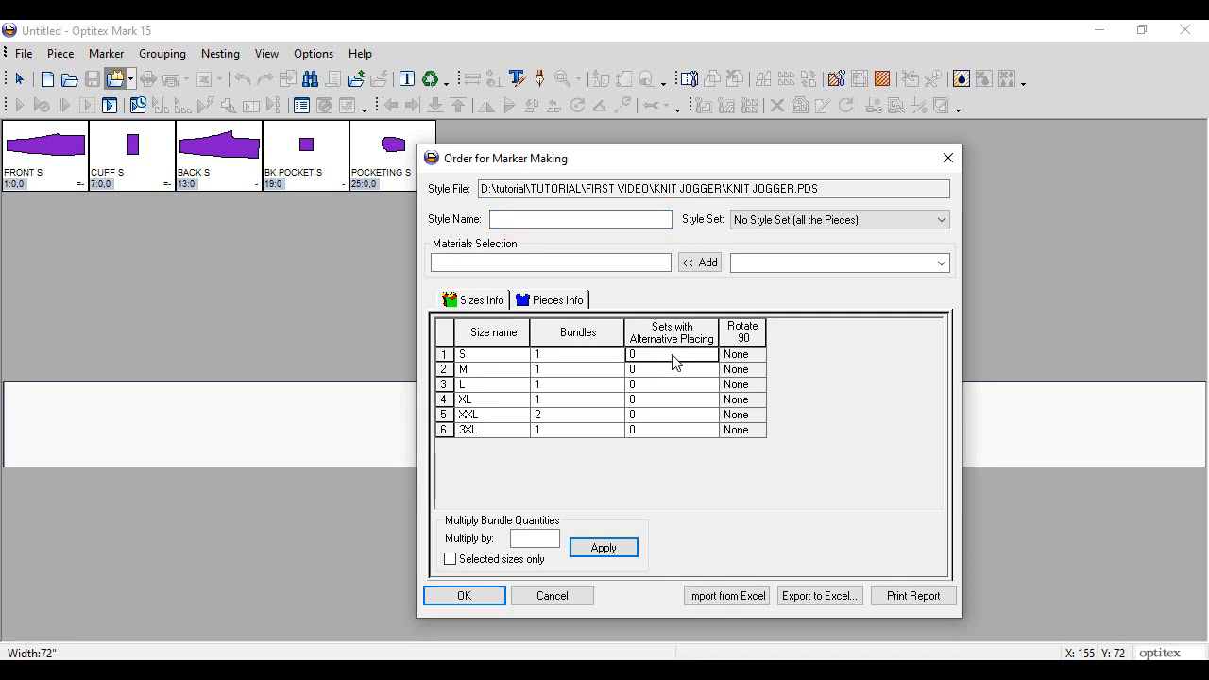
{"action": "type", "text": "1"}
{"action": "key", "text": "Down"}
{"action": "key", "text": "Down"}
{"action": "type", "text": "1"}
{"action": "key", "text": "Down"}
{"action": "key", "text": "Down"}
{"action": "type", "text": "1"}
{"action": "key", "text": "Down"}
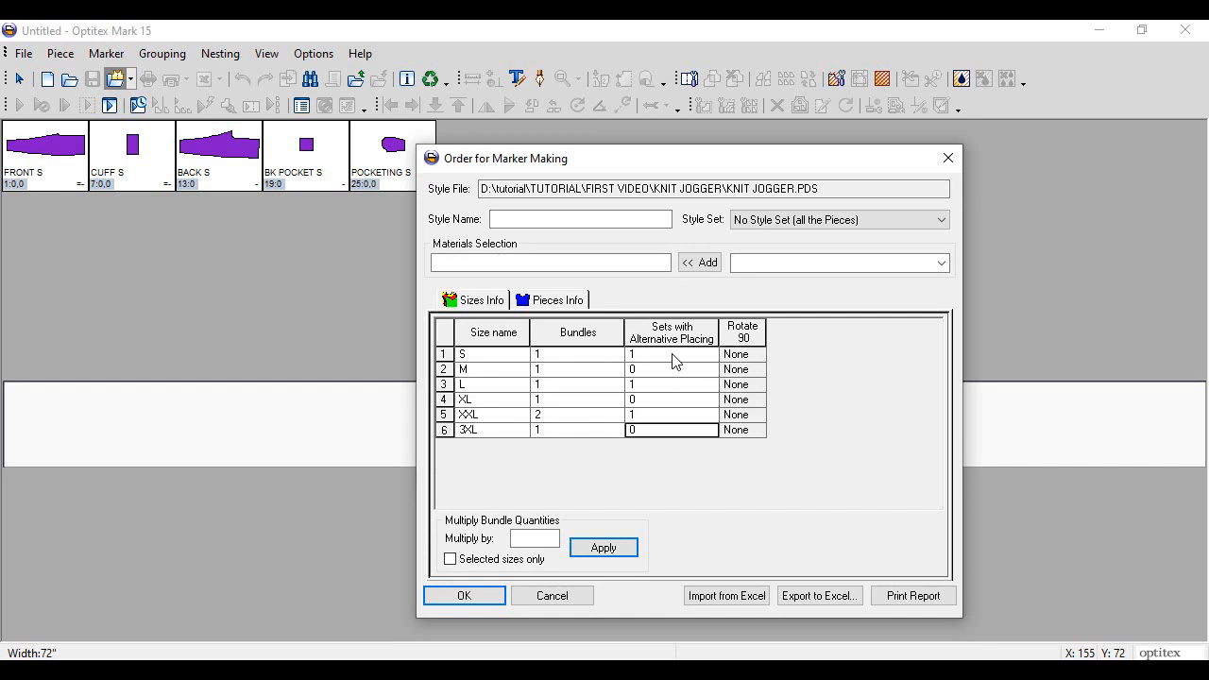
Set the quantity of the CUFF piece to 0 in the order's piece information.
{"action": "left_click", "coordinate": [558, 300]}
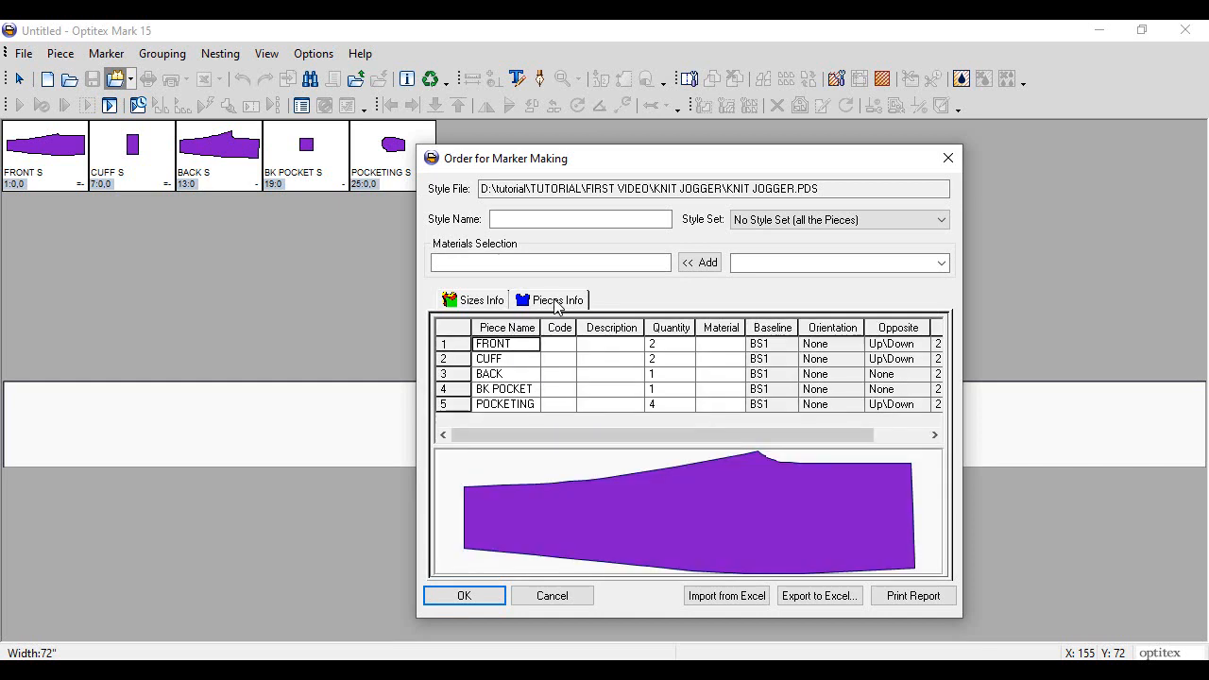
{"action": "left_click", "coordinate": [673, 404]}
{"action": "key", "text": "Up"}
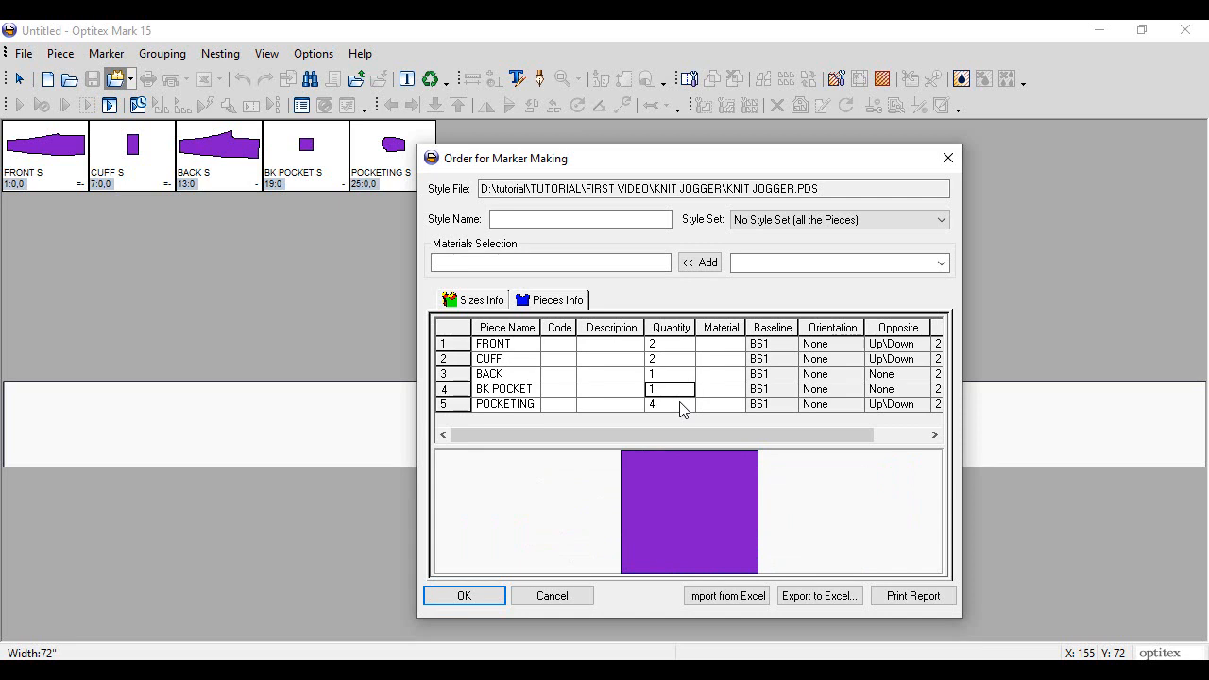
{"action": "key", "text": "Up"}
{"action": "key", "text": "Up"}
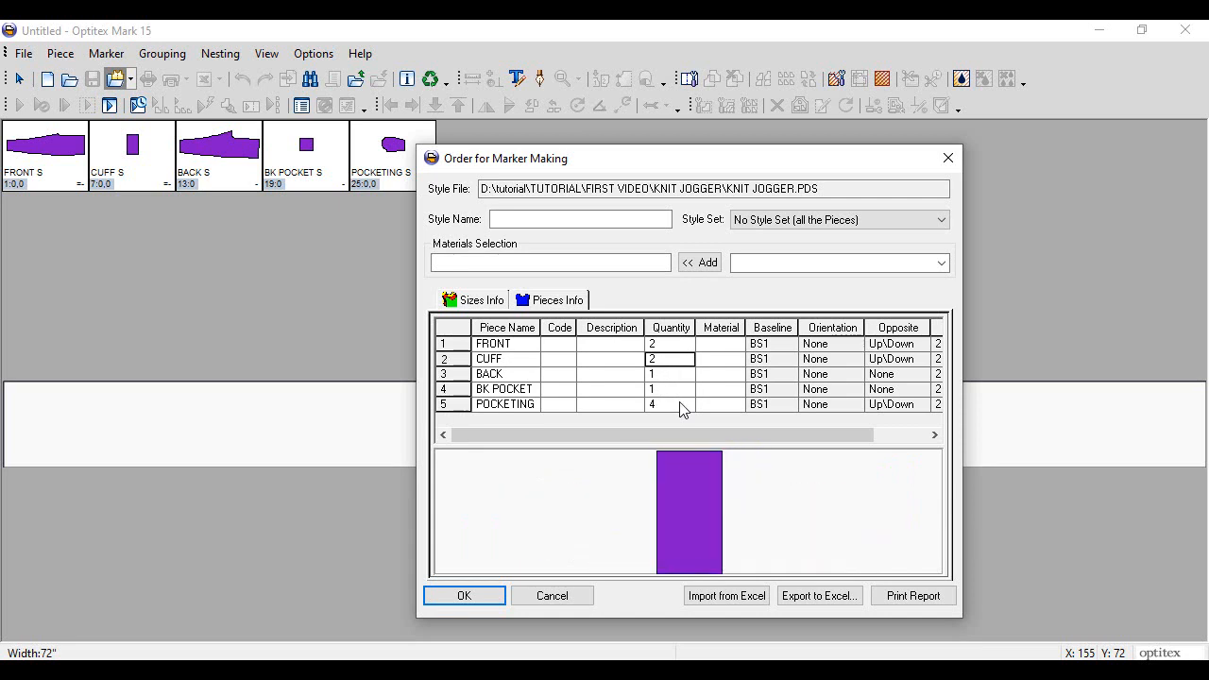
{"action": "type", "text": "0"}
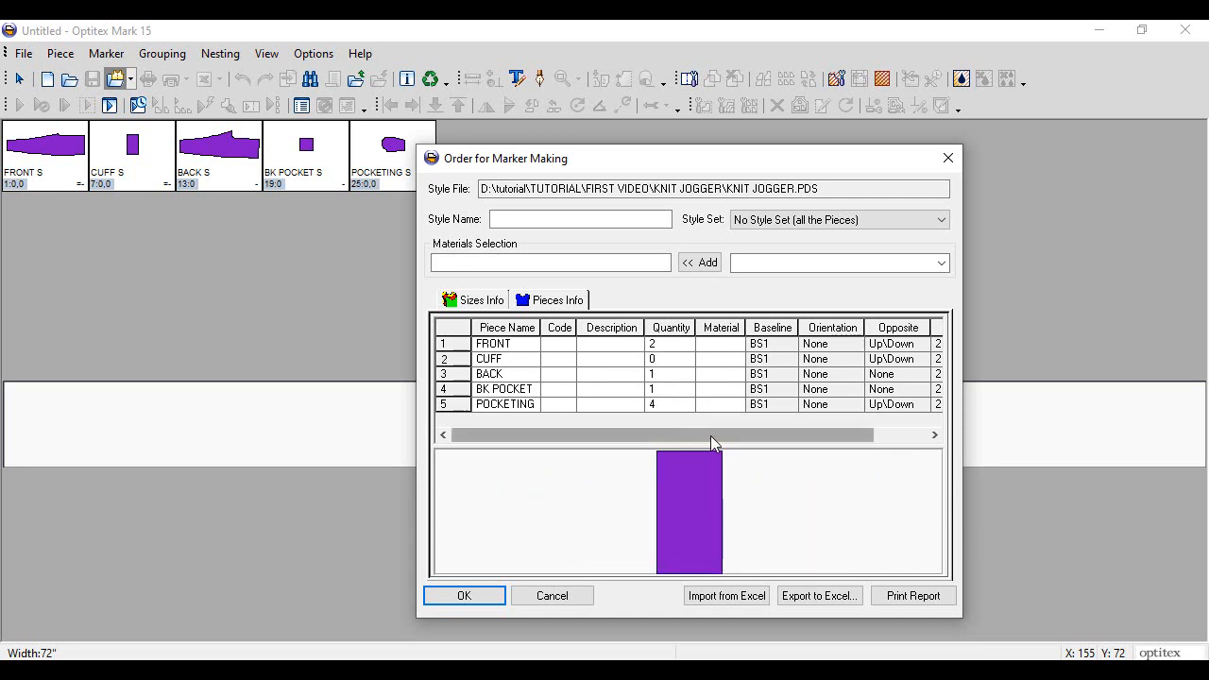
Set the rotation of the FRONT piece to 1 - Way and apply it equally to all pieces.
{"action": "left_click_drag", "start_coordinate": [711, 435], "coordinate": [841, 431]}
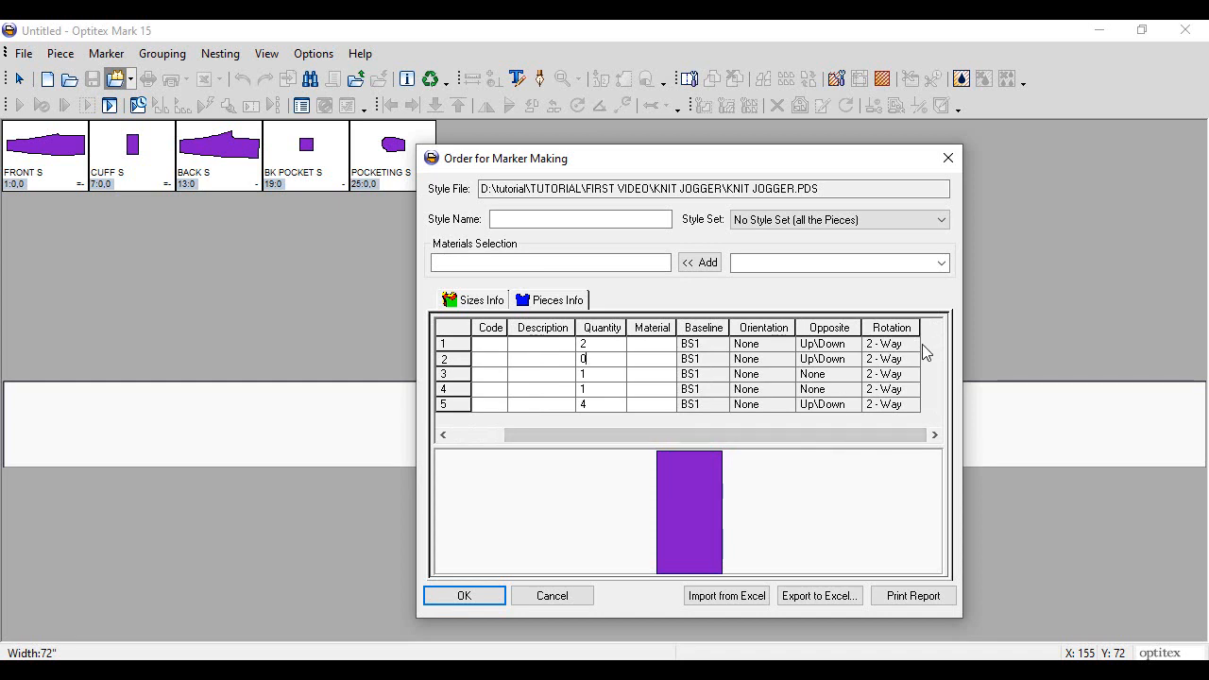
{"action": "left_click", "coordinate": [916, 345]}
{"action": "left_click", "coordinate": [911, 344]}
{"action": "left_click", "coordinate": [892, 360]}
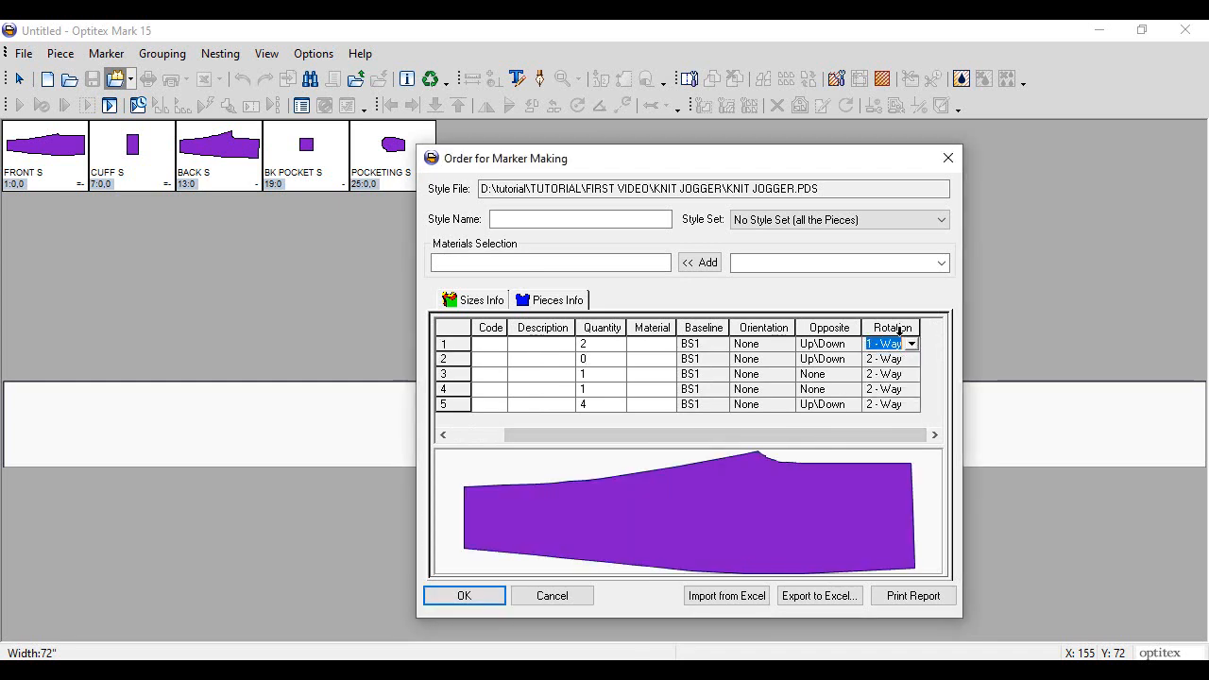
{"action": "left_click", "coordinate": [899, 327]}
{"action": "right_click", "coordinate": [902, 330]}
{"action": "left_click", "coordinate": [933, 382]}
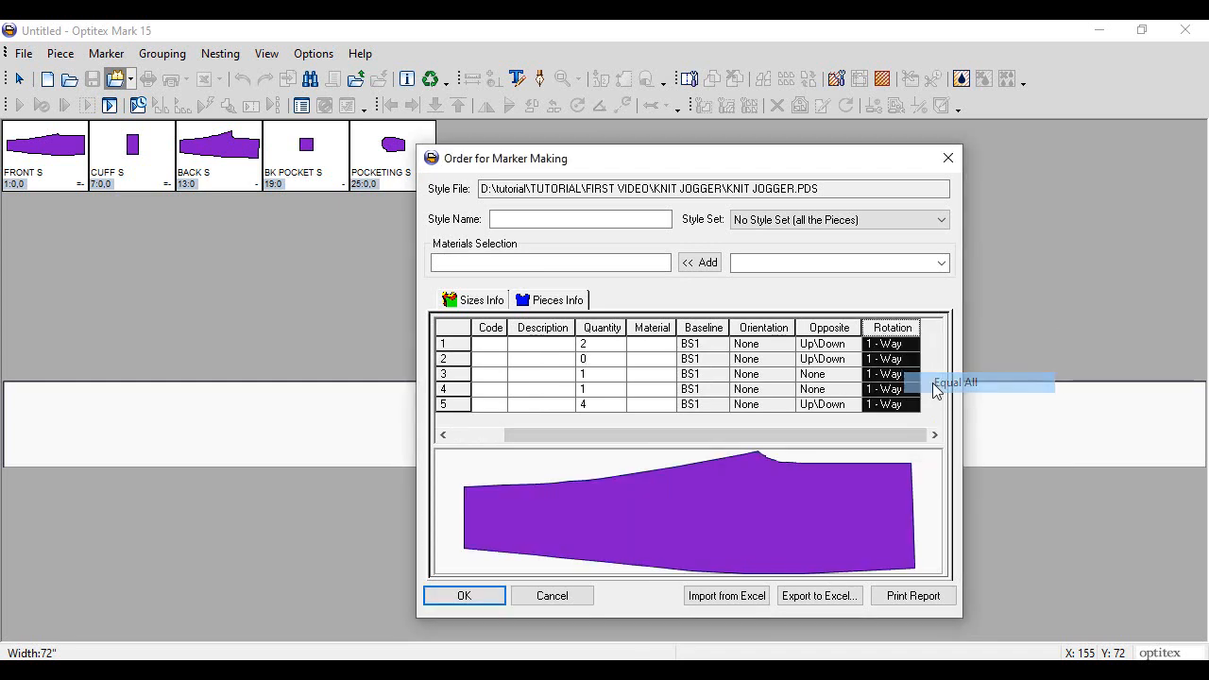
Accept the marker order without a style name and confirm the style file selection to bring in the pieces.
{"action": "left_click", "coordinate": [468, 595]}
{"action": "left_click", "coordinate": [663, 432]}
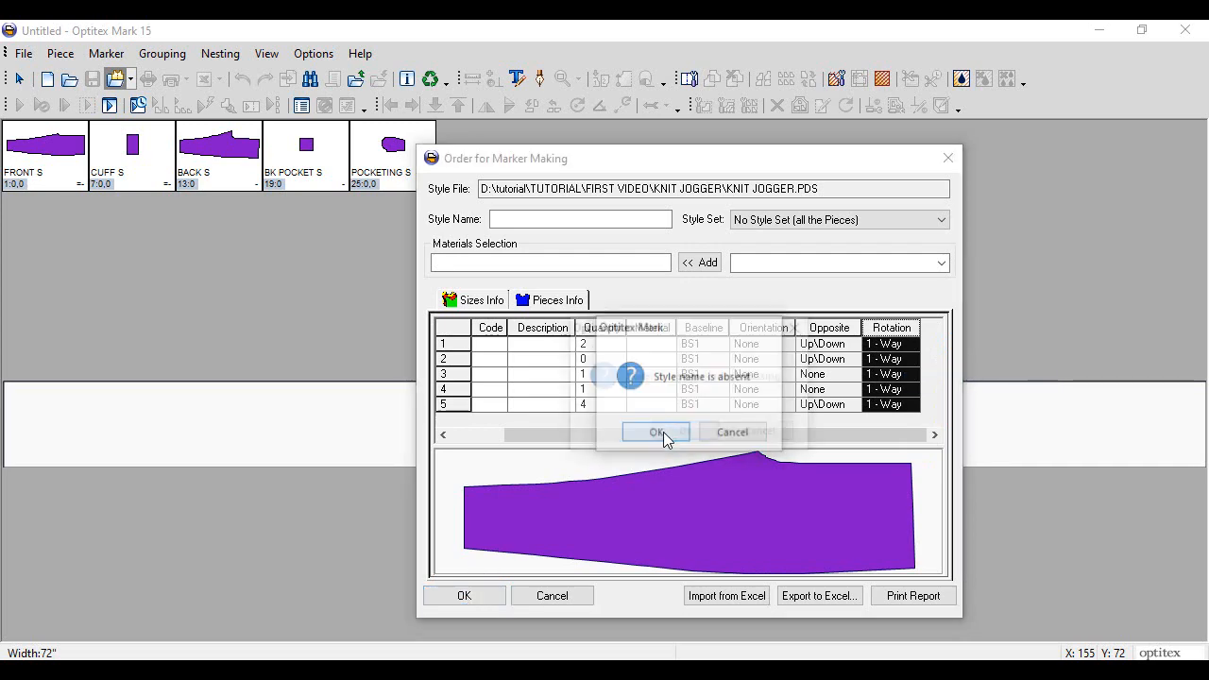
{"action": "left_click", "coordinate": [687, 435]}
{"action": "left_click", "coordinate": [568, 473]}
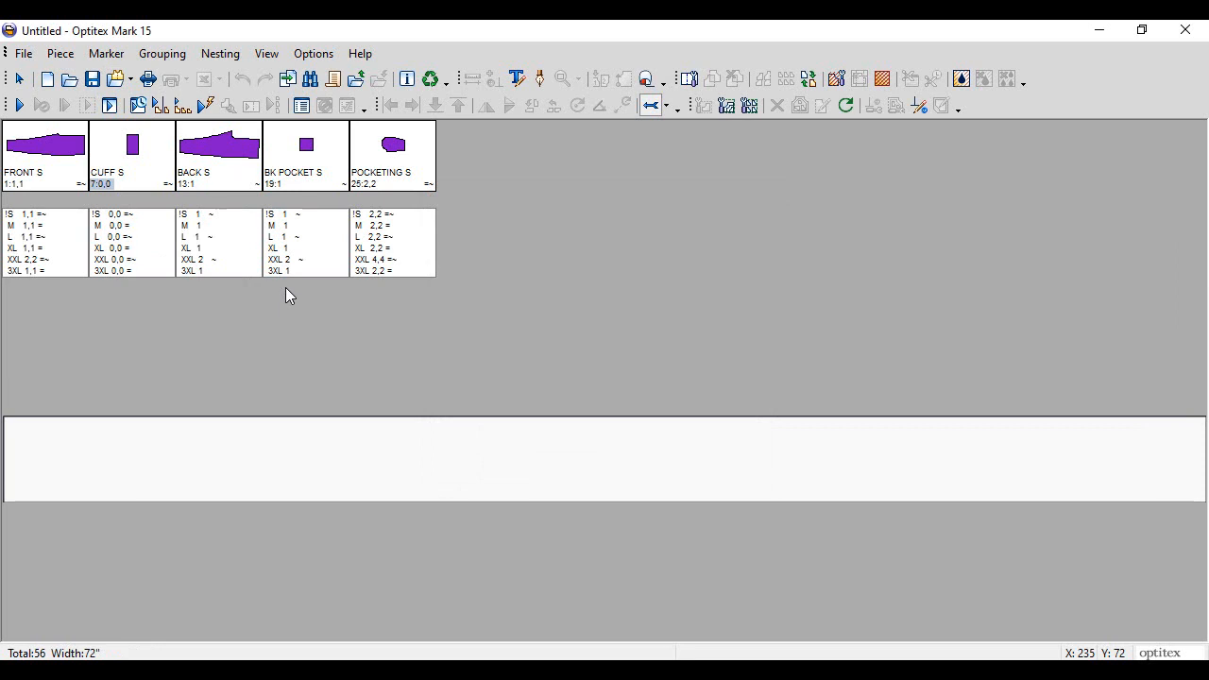
Show the piece properties and review the size measurements in the spec sheet KNIT JOGGER.pdf.
{"action": "left_click", "coordinate": [59, 55]}
{"action": "left_click", "coordinate": [86, 128]}
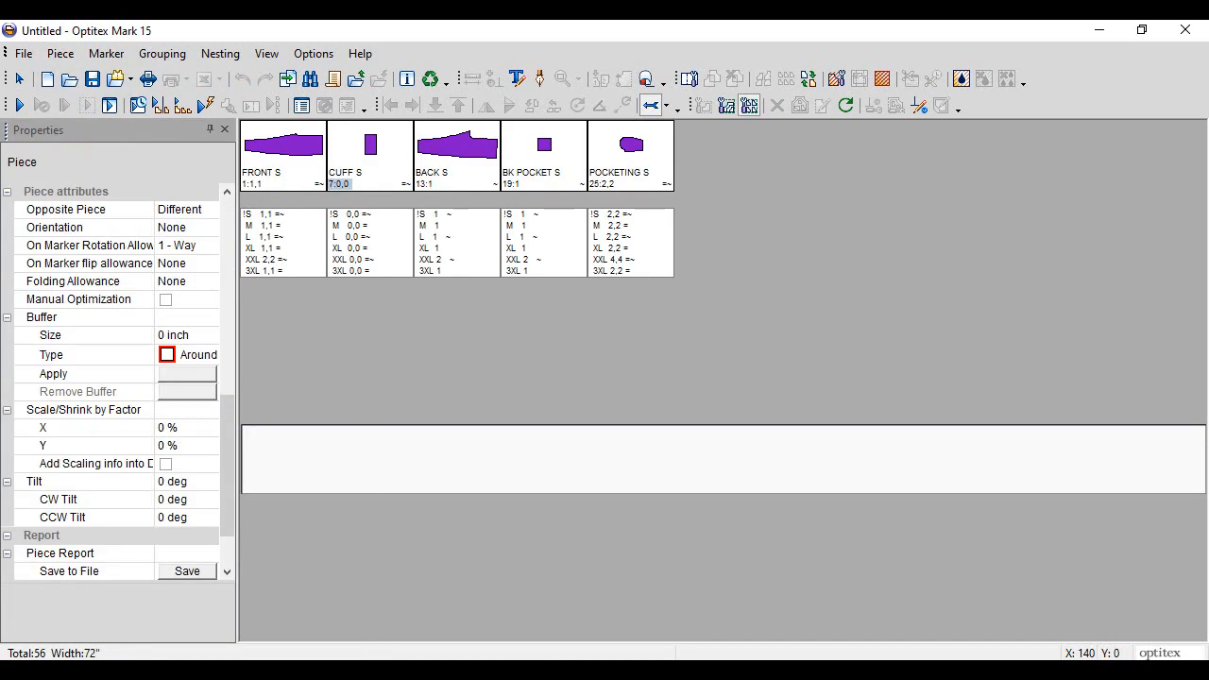
{"action": "left_click", "coordinate": [416, 670]}
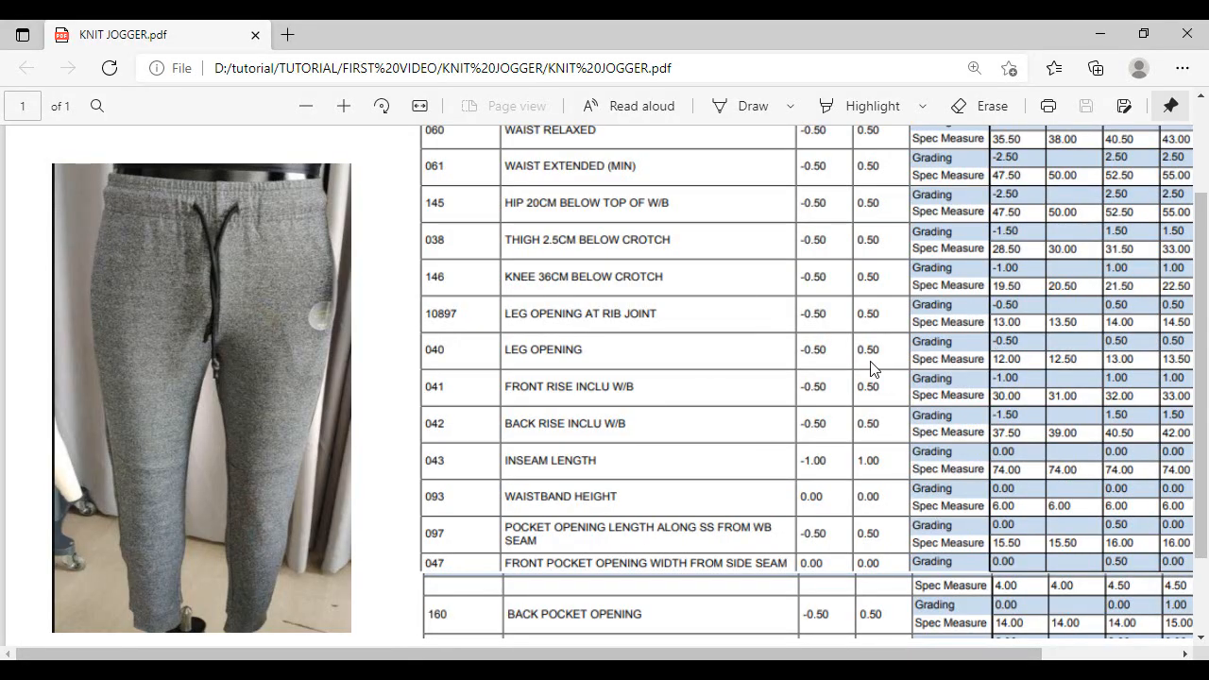
{"action": "scroll", "coordinate": [899, 327], "scroll_direction": "down", "scroll_amount": 2, "text": "ctrl"}
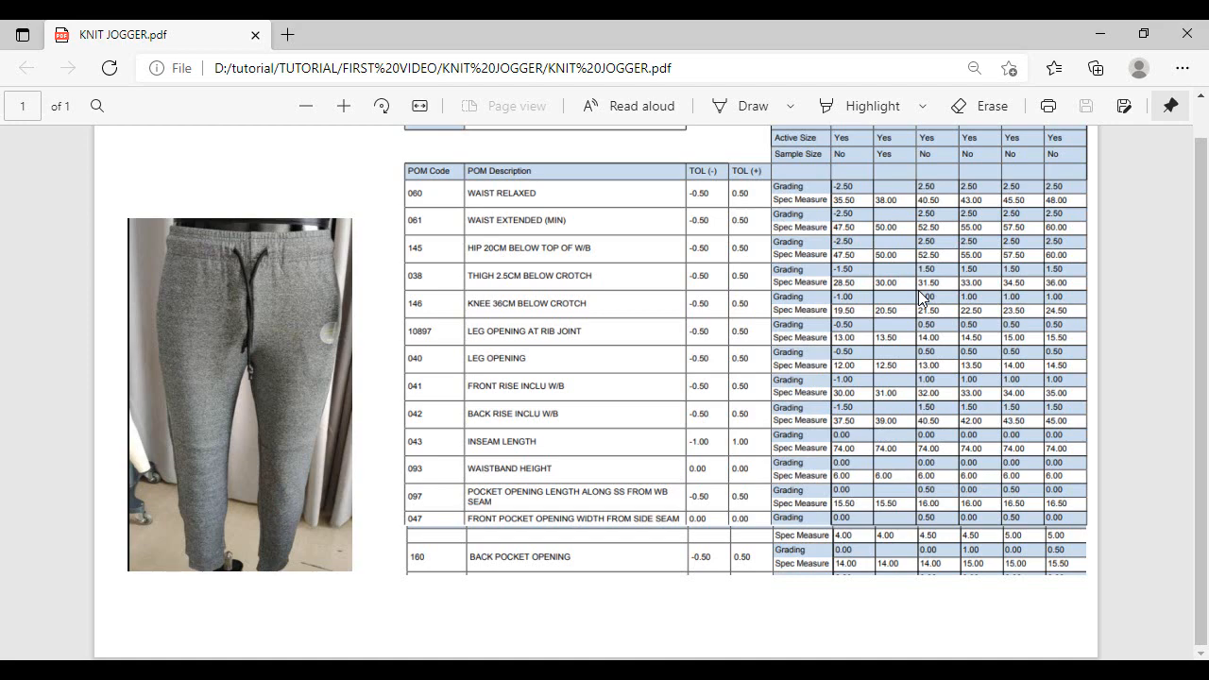
{"action": "left_click", "coordinate": [763, 673]}
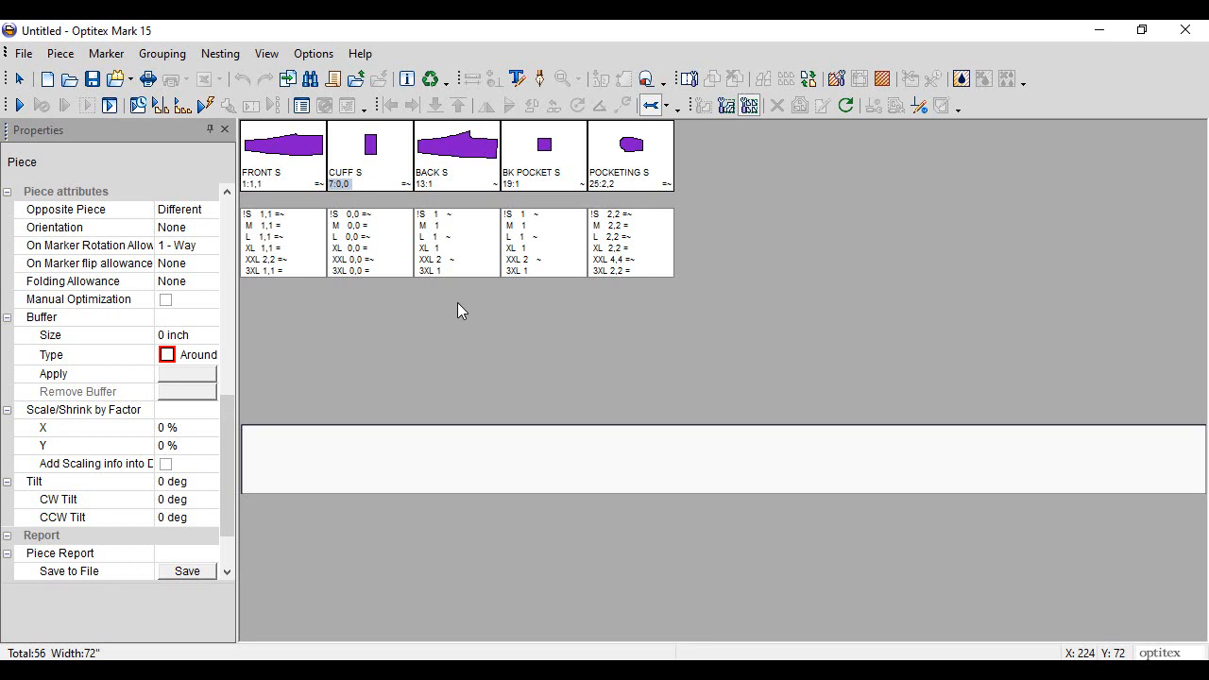
Set the pieces' Scale/Shrink by Factor to 2% in both X and Y.
{"action": "left_click", "coordinate": [196, 427]}
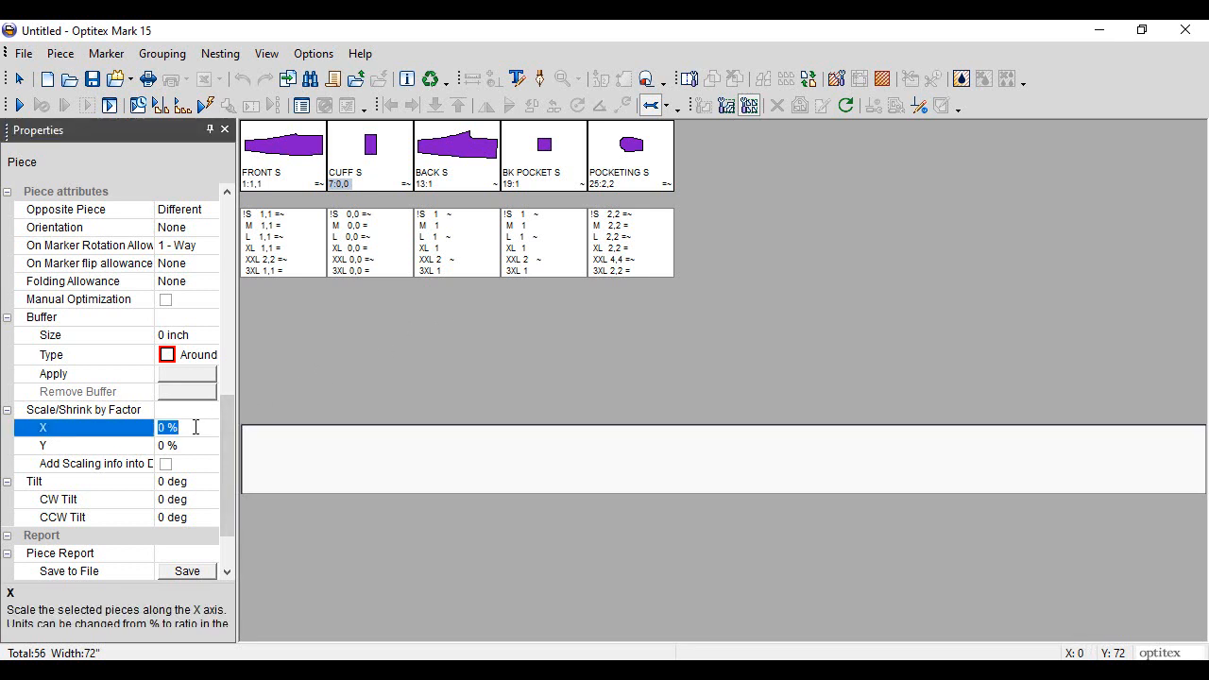
{"action": "type", "text": "2"}
{"action": "left_click", "coordinate": [187, 446]}
{"action": "type", "text": "2"}
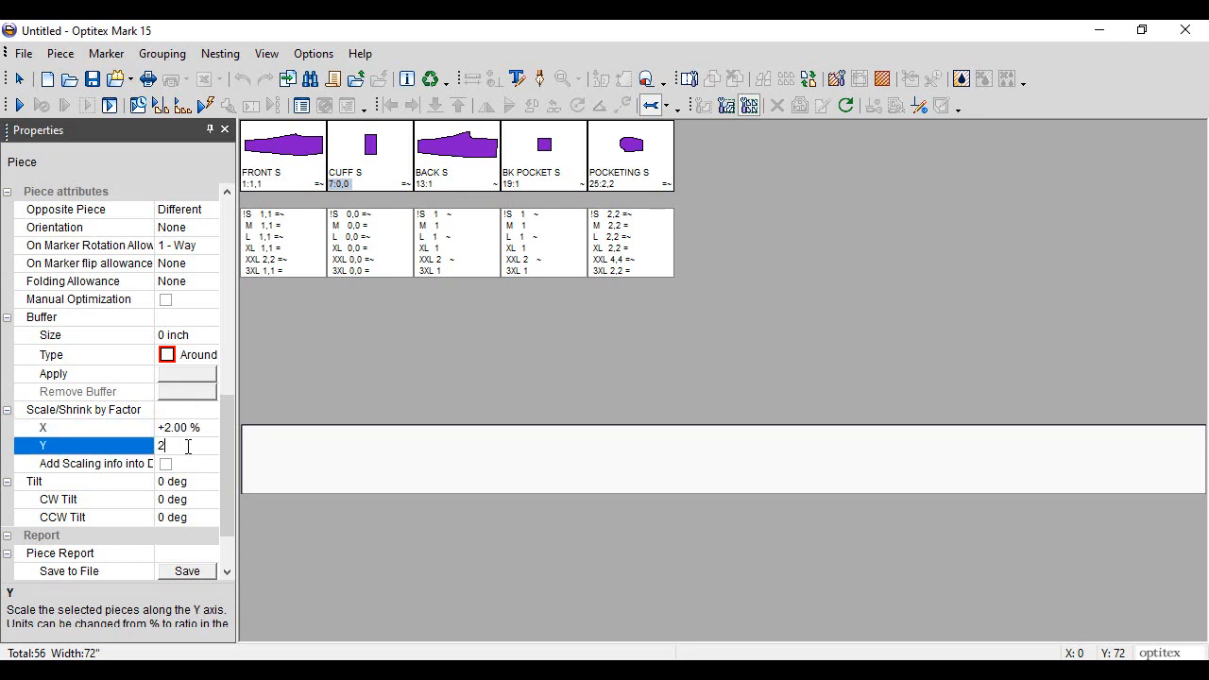
{"action": "left_click", "coordinate": [283, 464]}
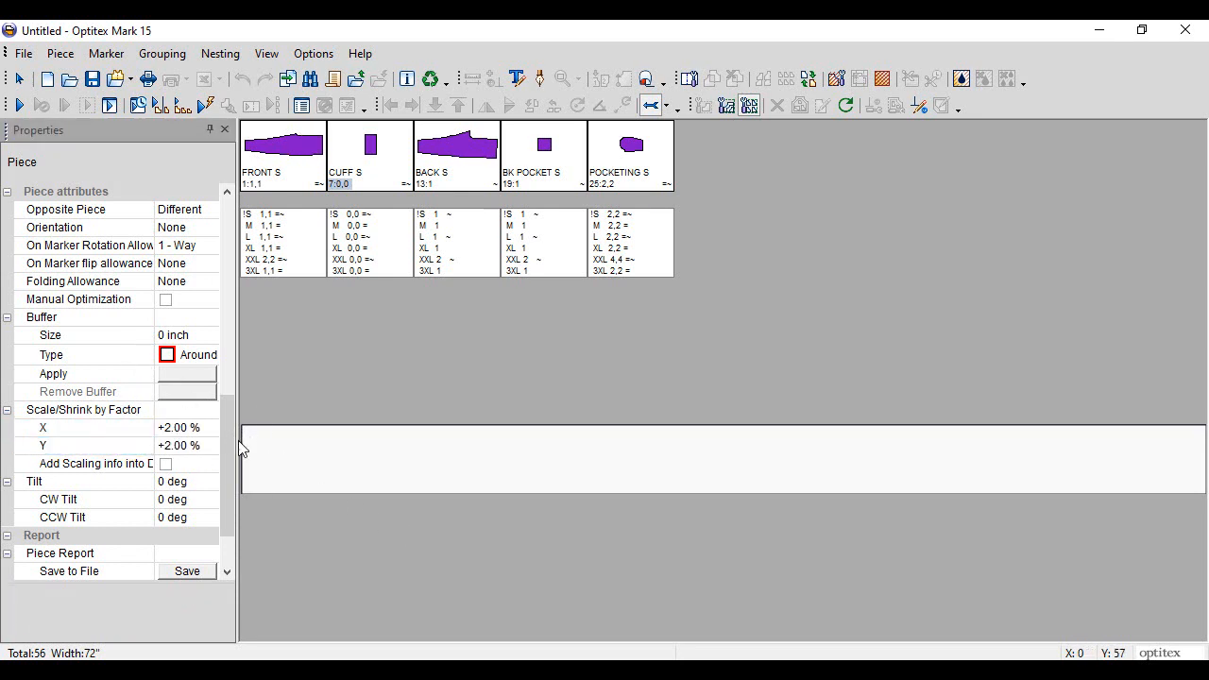
{"action": "mouse_move", "coordinate": [230, 421]}
{"action": "left_mouse_down"}
{"action": "mouse_move", "coordinate": [233, 482]}
{"action": "mouse_move", "coordinate": [228, 244]}
{"action": "mouse_move", "coordinate": [226, 494]}
{"action": "mouse_move", "coordinate": [235, 225]}
{"action": "mouse_move", "coordinate": [238, 505]}
{"action": "mouse_move", "coordinate": [220, 352]}
{"action": "mouse_move", "coordinate": [223, 207]}
{"action": "mouse_move", "coordinate": [211, 446]}
{"action": "mouse_move", "coordinate": [220, 484]}
{"action": "mouse_move", "coordinate": [226, 401]}
{"action": "mouse_move", "coordinate": [227, 477]}
{"action": "left_mouse_up"}
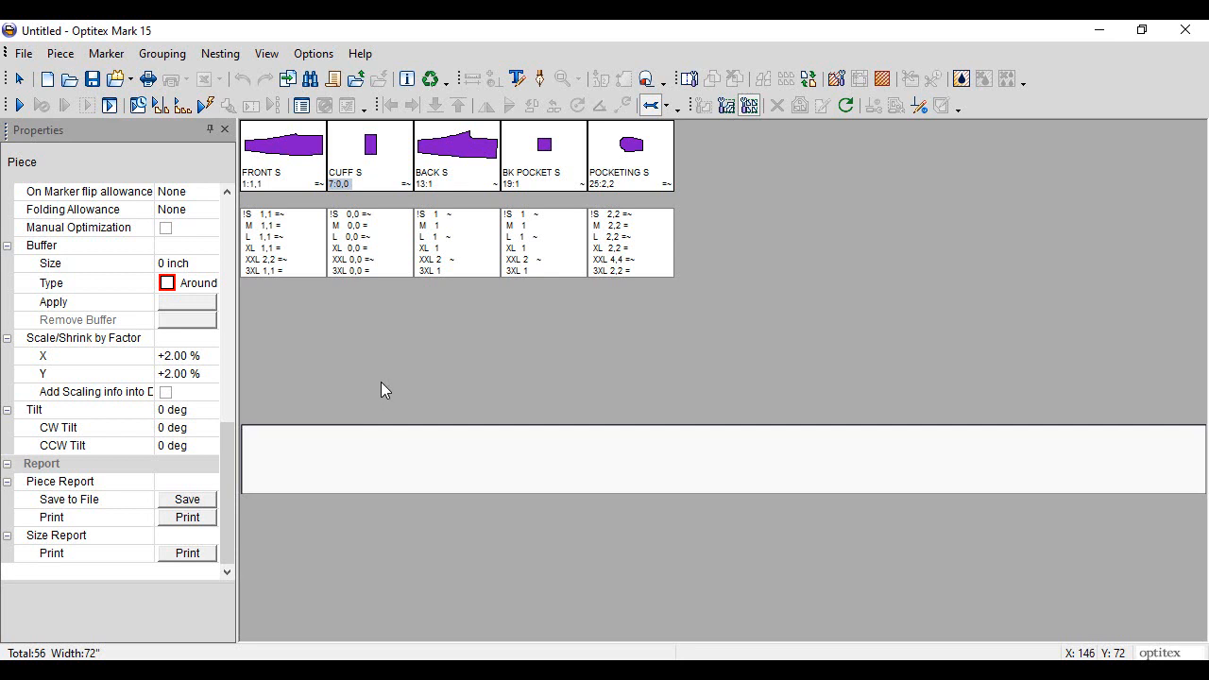
{"action": "left_click", "coordinate": [198, 375]}
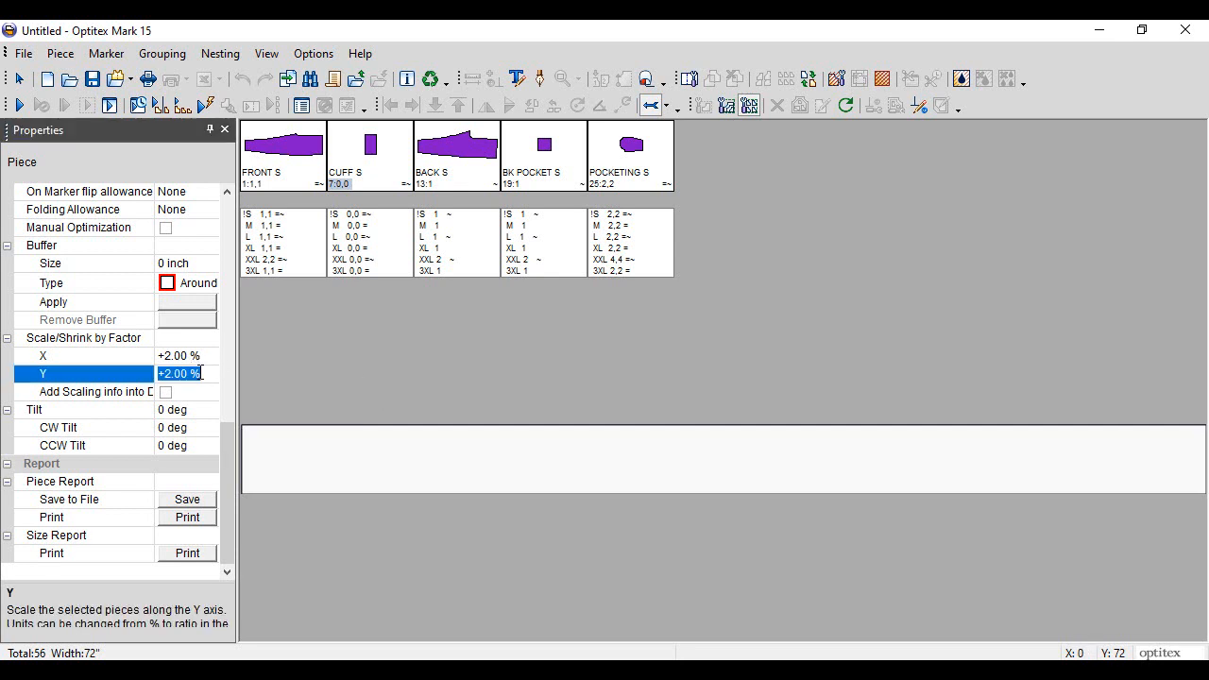
{"action": "left_click", "coordinate": [205, 357]}
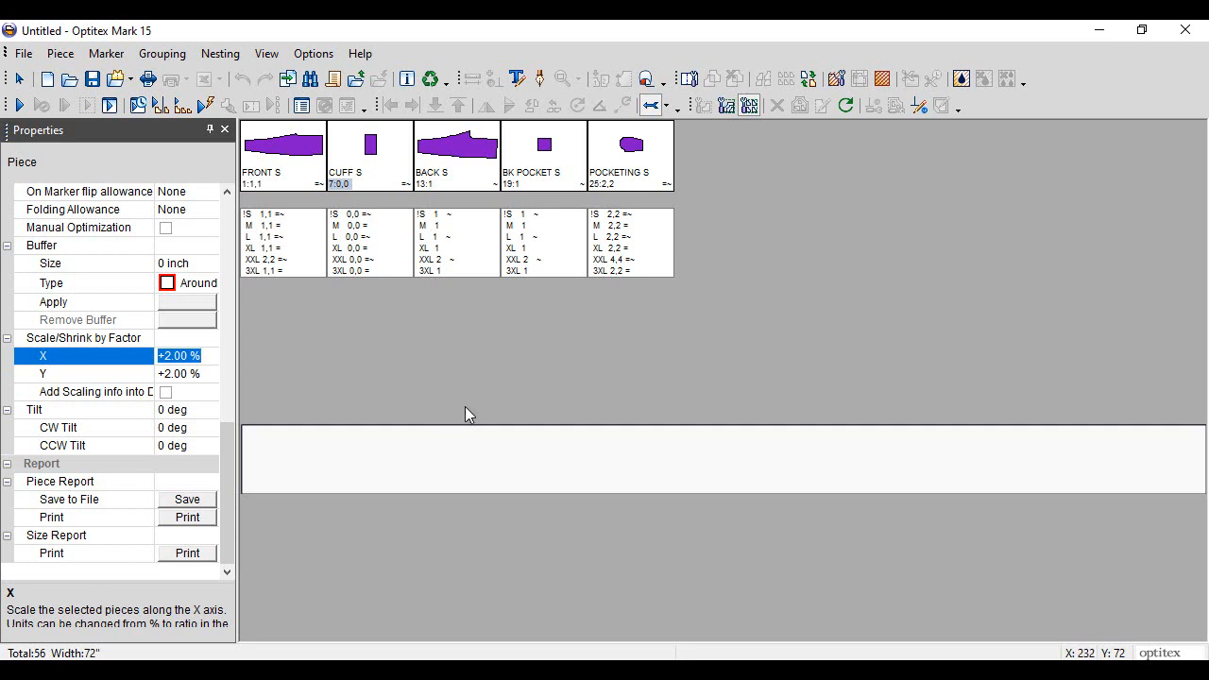
Start automatic nesting of the ordered pieces on the marker.
{"action": "left_click", "coordinate": [280, 210]}
{"action": "left_click", "coordinate": [220, 53]}
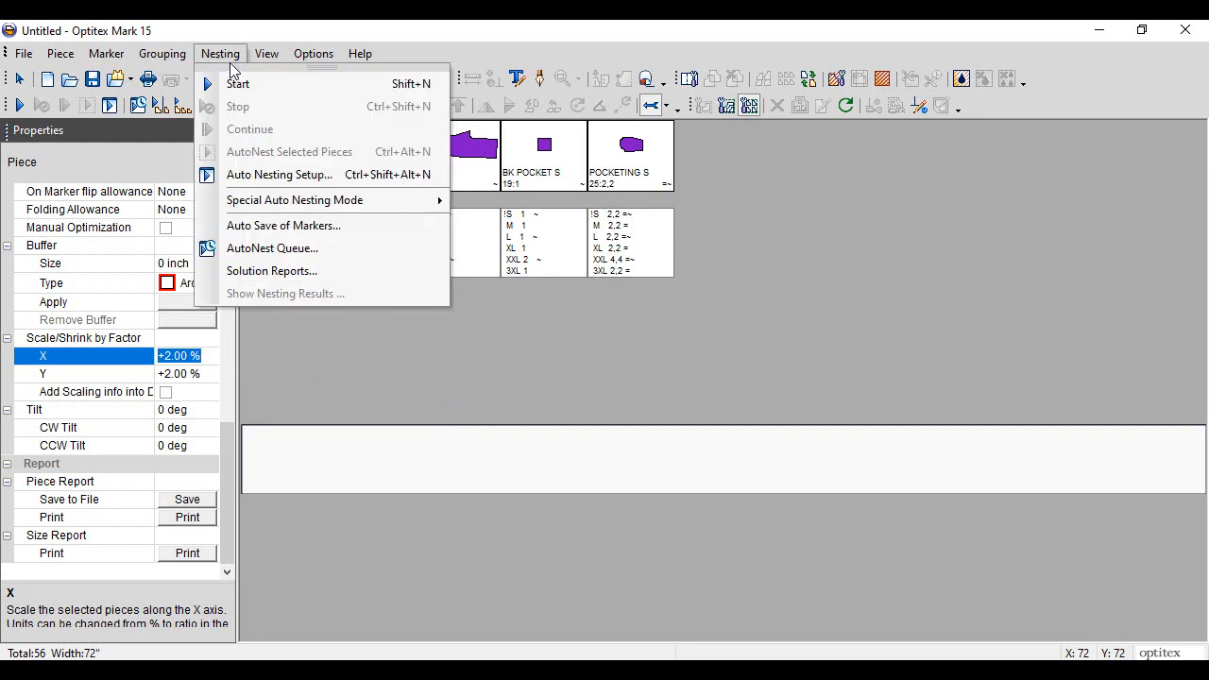
{"action": "left_click", "coordinate": [236, 83]}
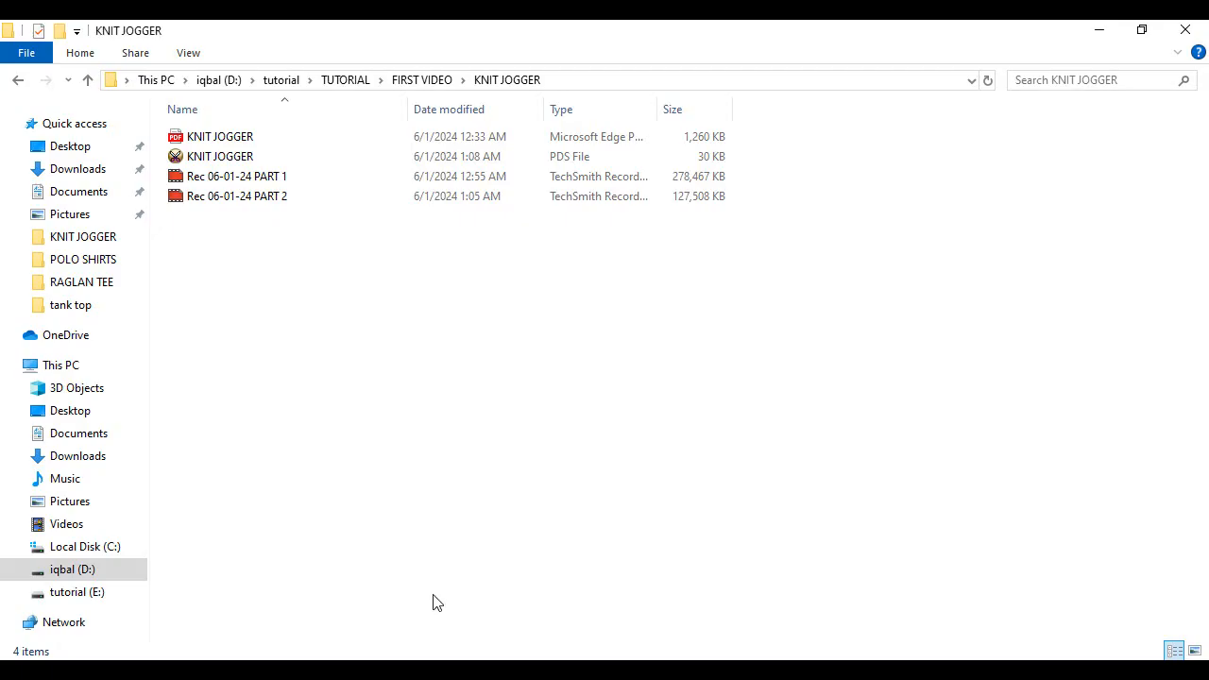
Browse the garment folders in FIRST VIDEO, from POLO SHIRTS to T-shirt.
{"action": "left_click", "coordinate": [88, 80]}
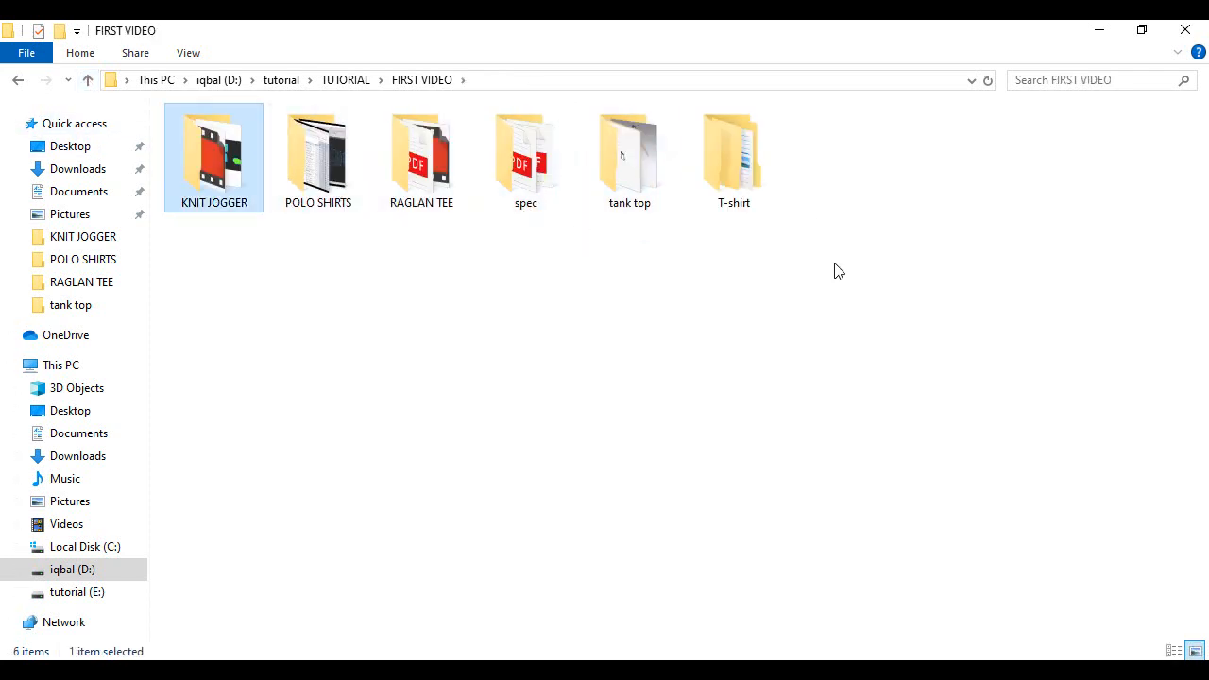
{"action": "left_click", "coordinate": [737, 177]}
{"action": "left_click", "coordinate": [629, 196]}
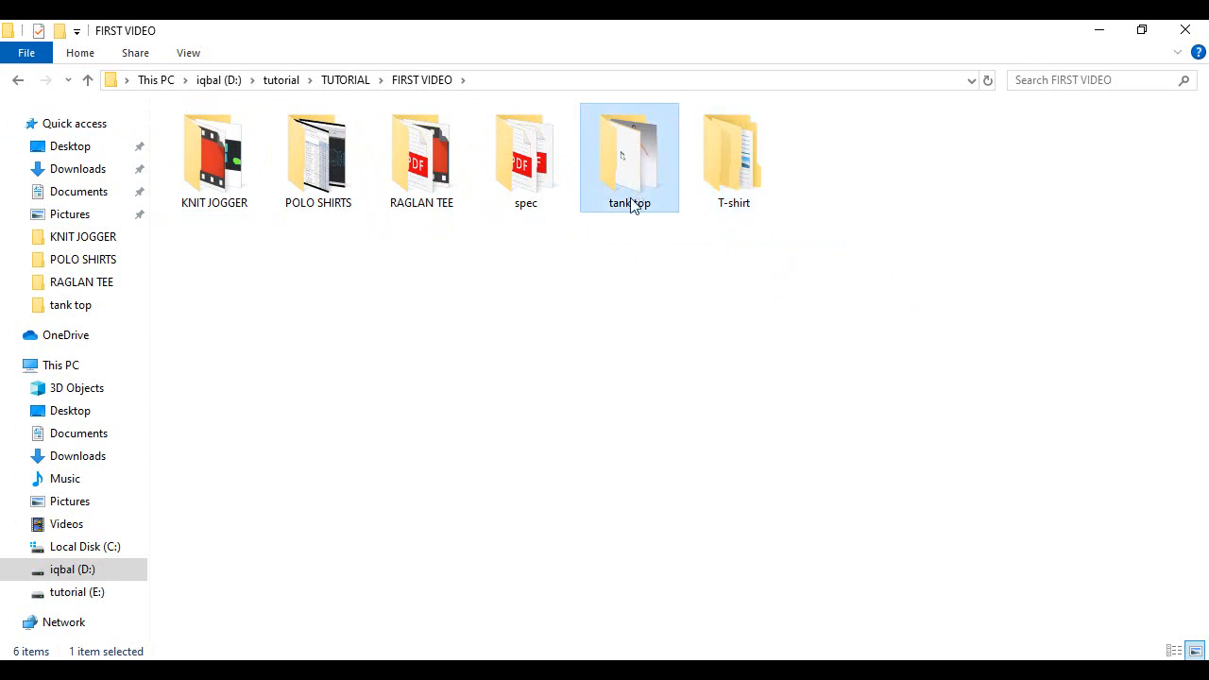
{"action": "left_click", "coordinate": [412, 197]}
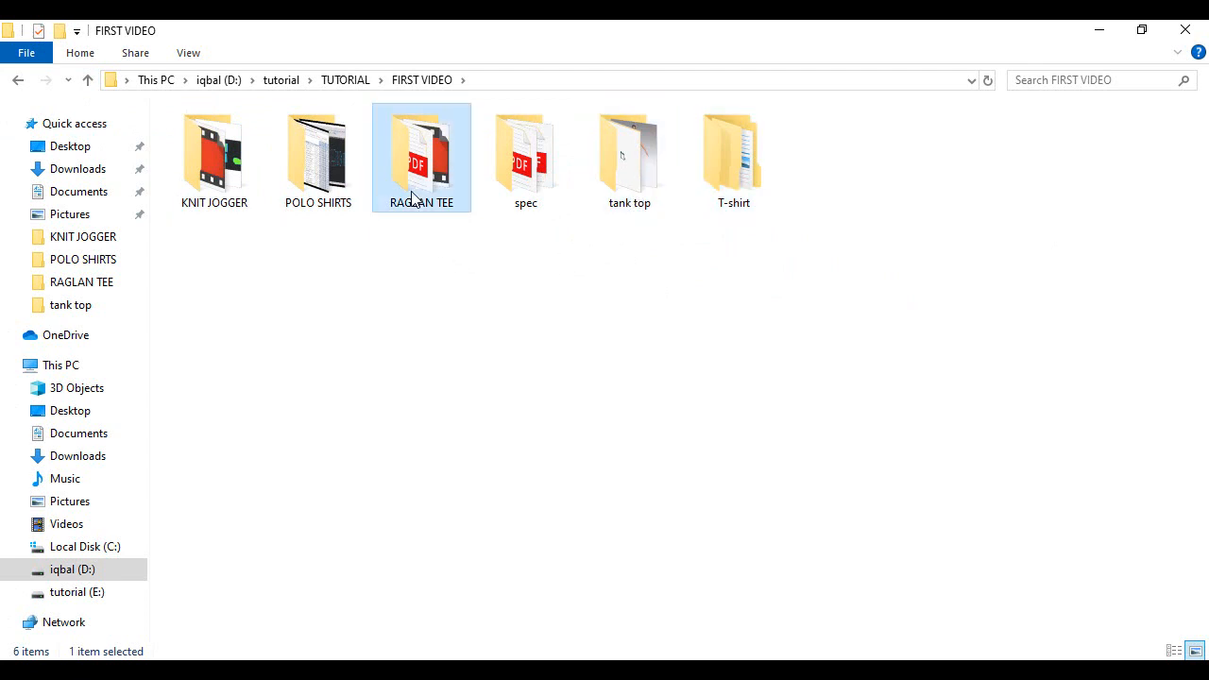
{"action": "left_click", "coordinate": [323, 198]}
{"action": "left_click_drag", "start_coordinate": [838, 216], "coordinate": [324, 221]}
{"action": "left_click", "coordinate": [463, 294]}
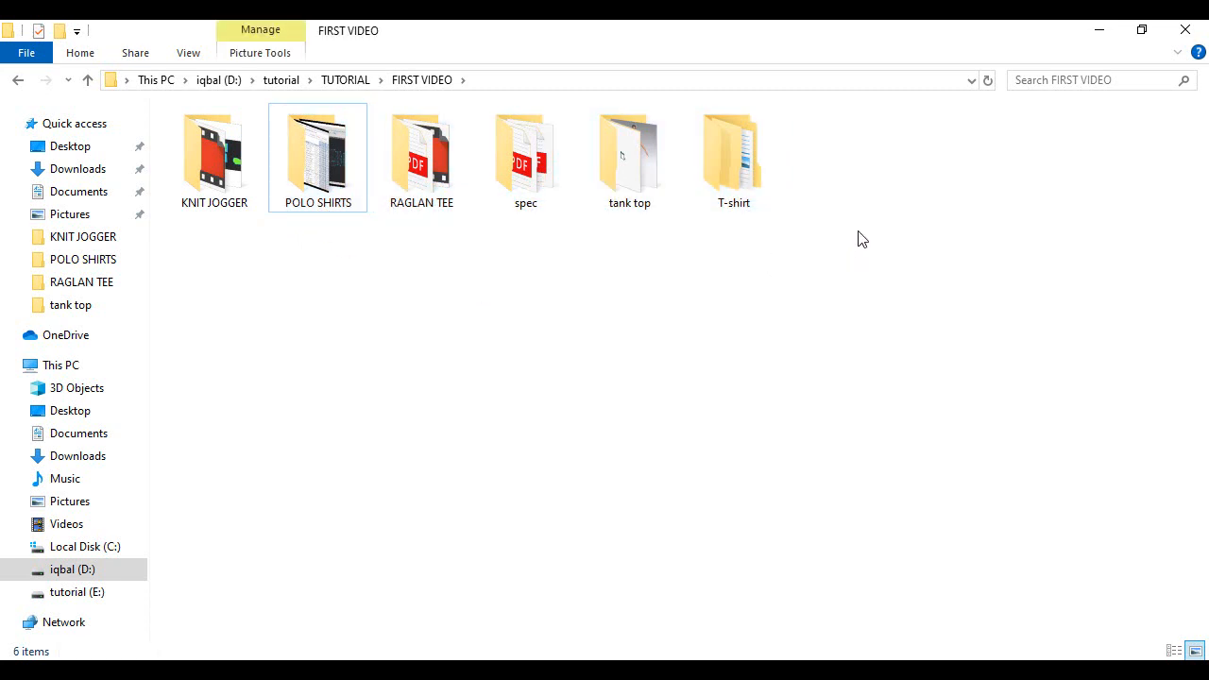
{"action": "left_click_drag", "start_coordinate": [866, 187], "coordinate": [333, 219]}
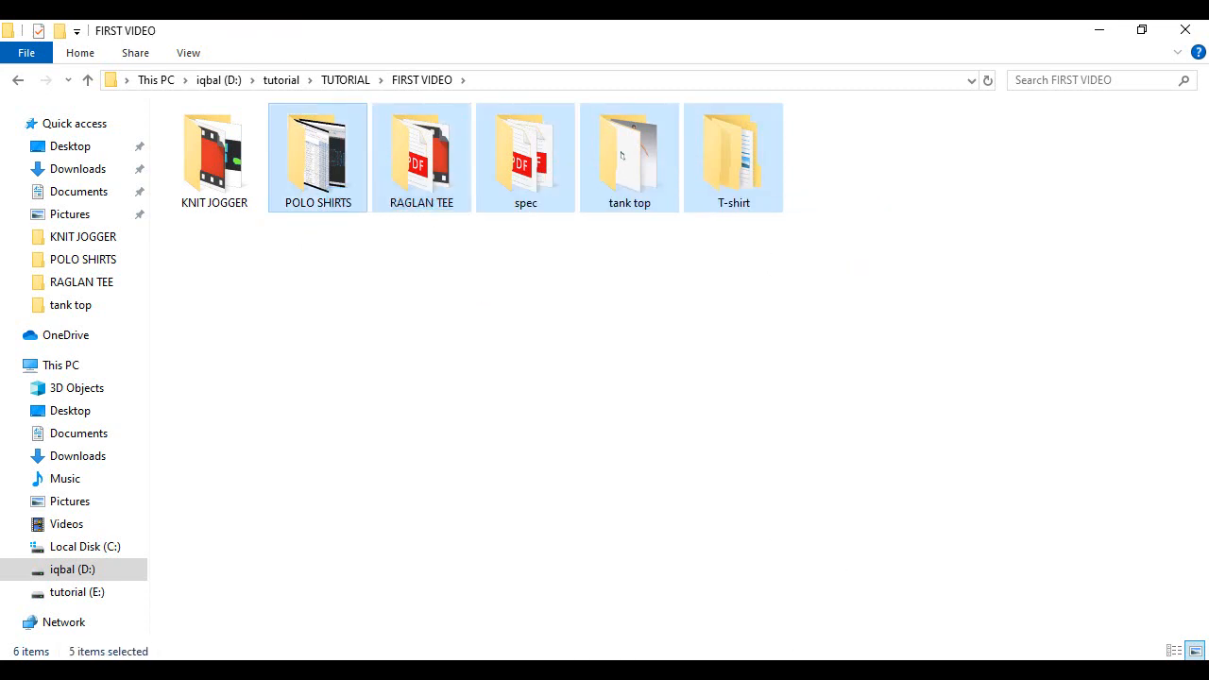
Switch back to Optitex Mark and save the nested marker as KNIT JOGGER BODY in the KNIT JOGGER folder.
{"action": "left_click", "coordinate": [757, 671]}
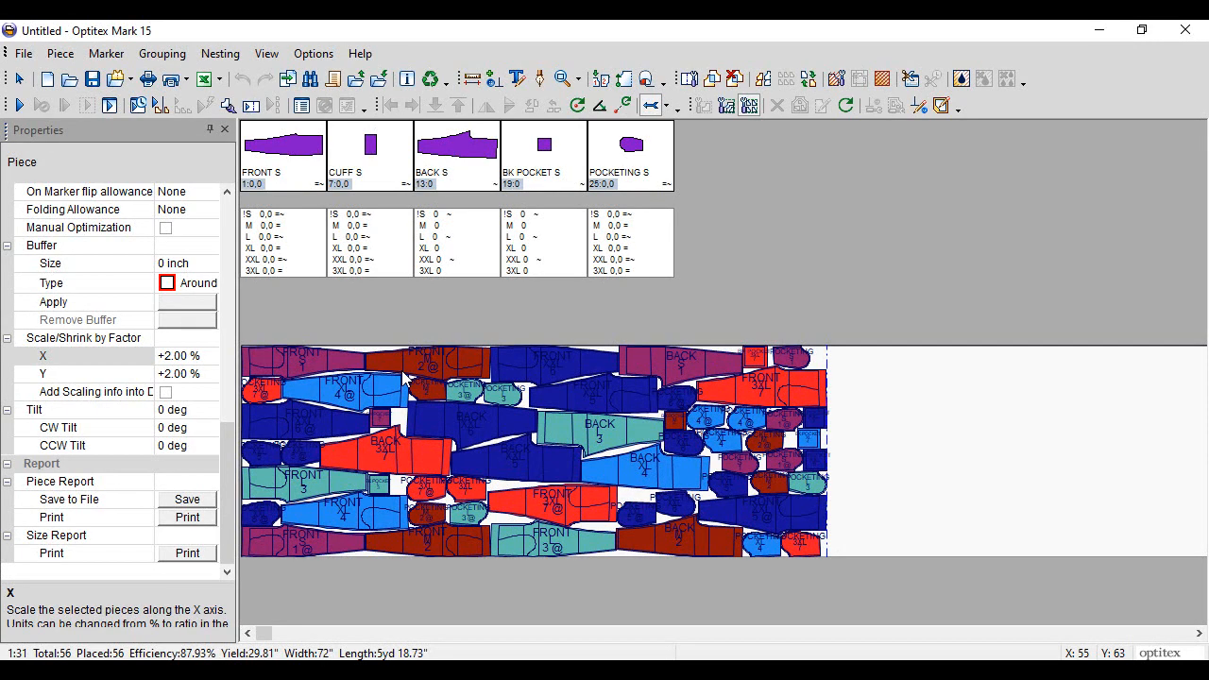
{"action": "key", "text": "ctrl+s"}
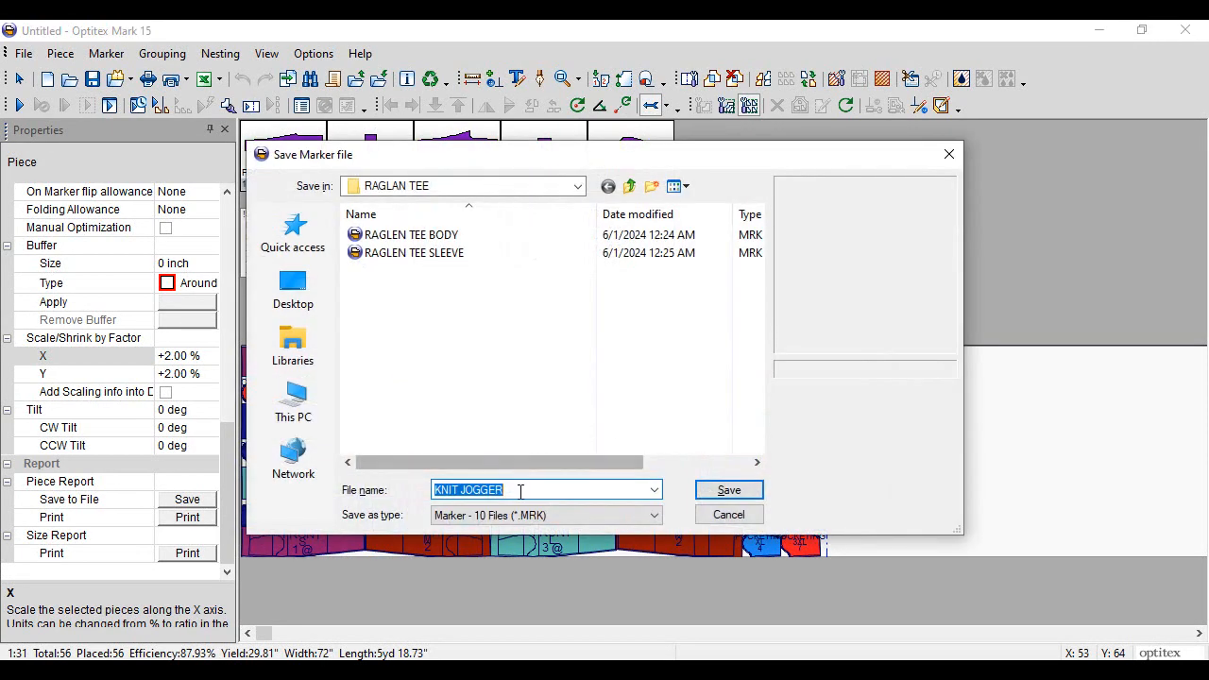
{"action": "left_click", "coordinate": [541, 490]}
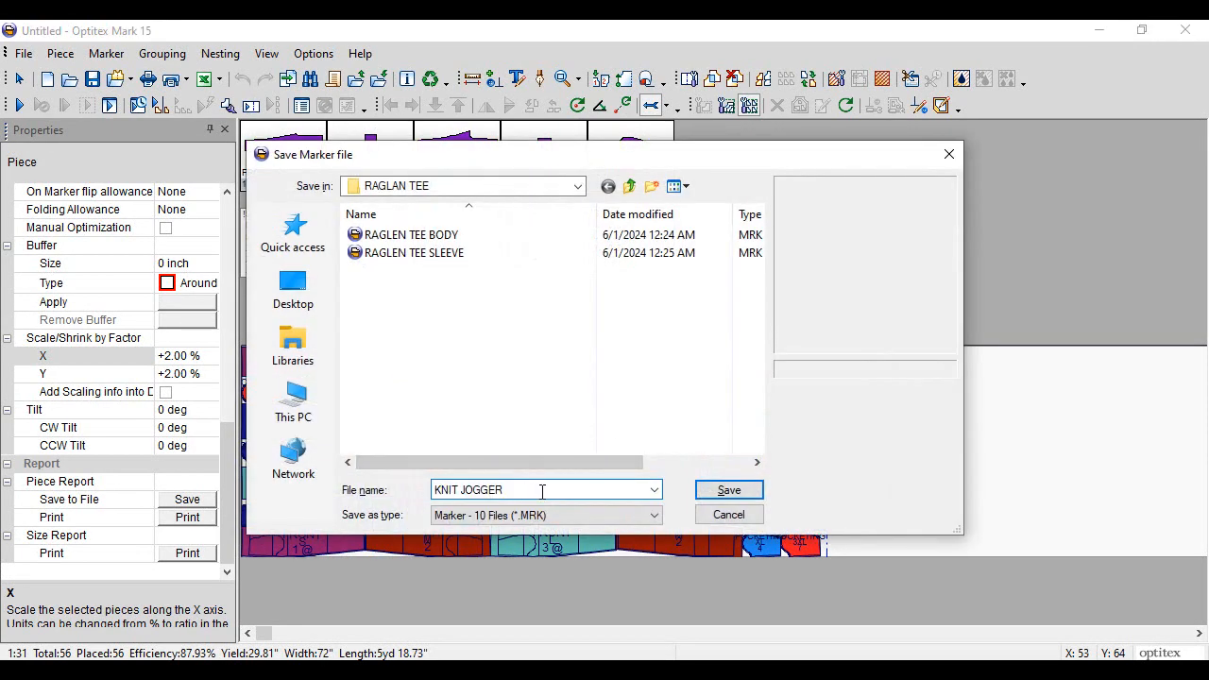
{"action": "left_click", "coordinate": [628, 187]}
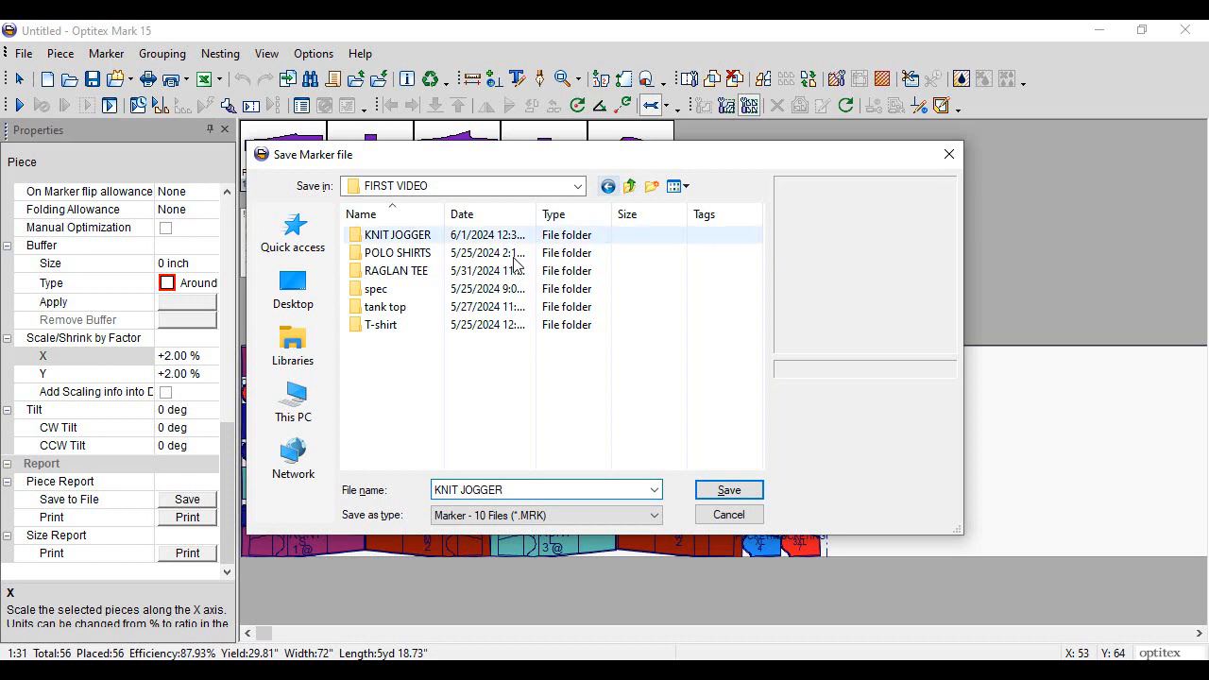
{"action": "double_click", "coordinate": [397, 235]}
{"action": "left_click", "coordinate": [560, 489]}
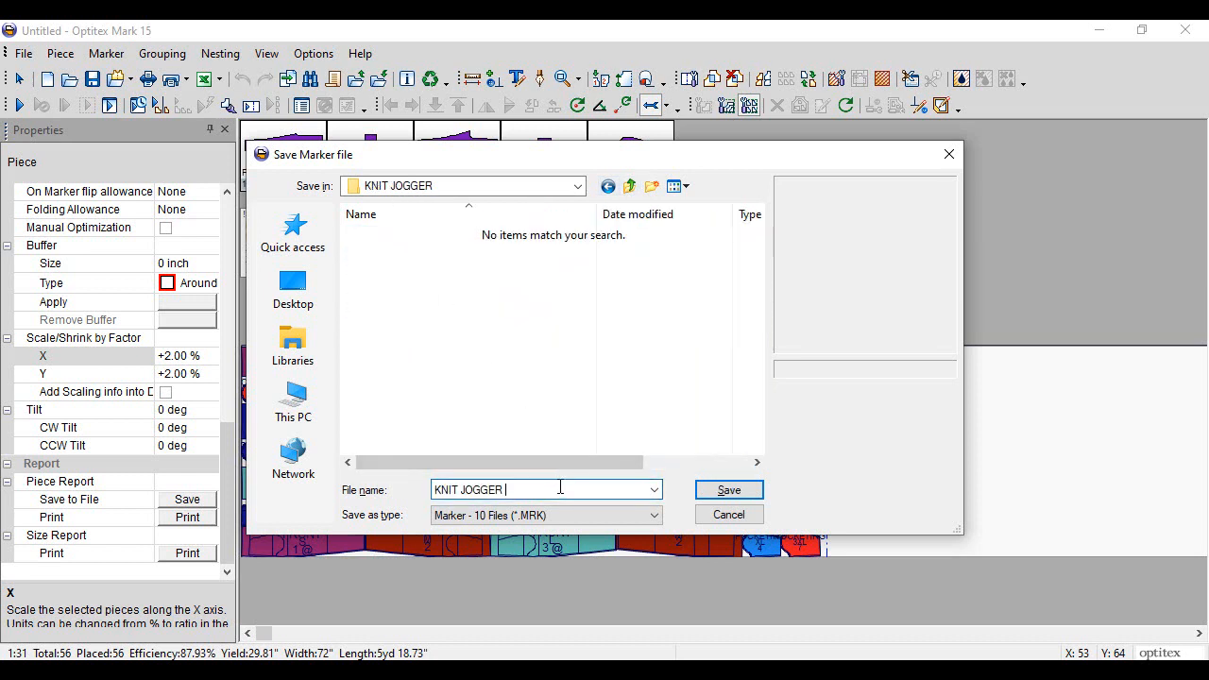
{"action": "type", "text": "BODY"}
{"action": "key", "text": "Return"}
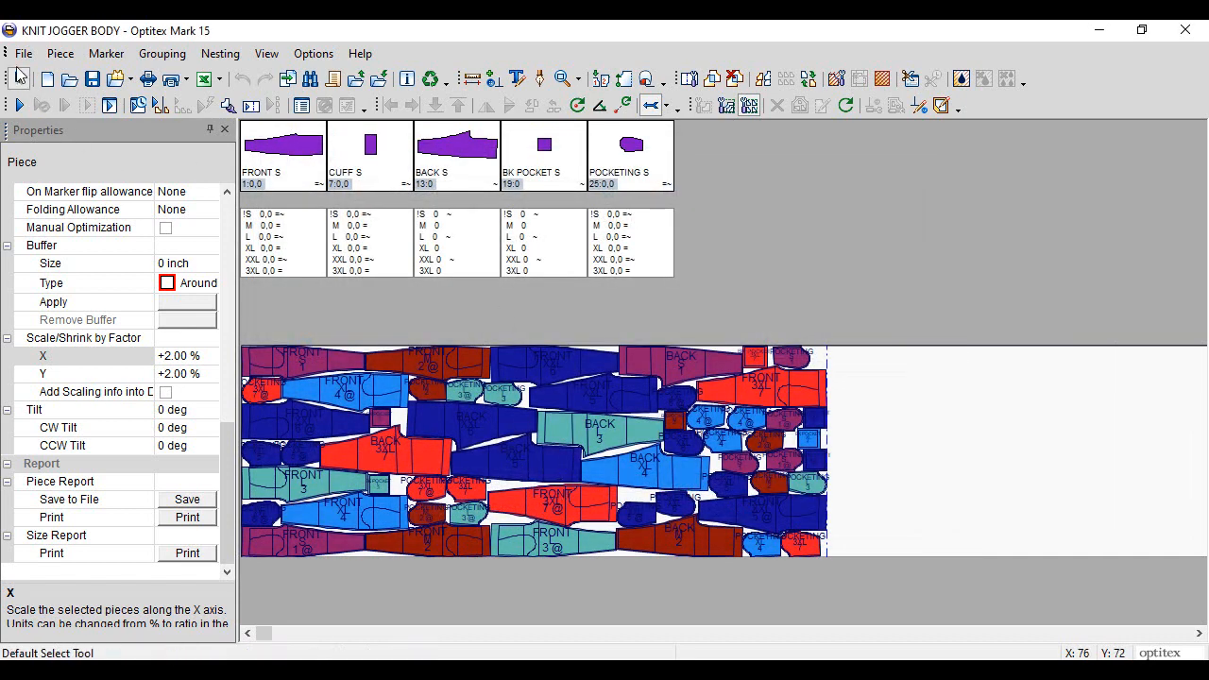
Print the marker on a single page with Microsoft Print to PDF in landscape orientation.
{"action": "left_click", "coordinate": [21, 57]}
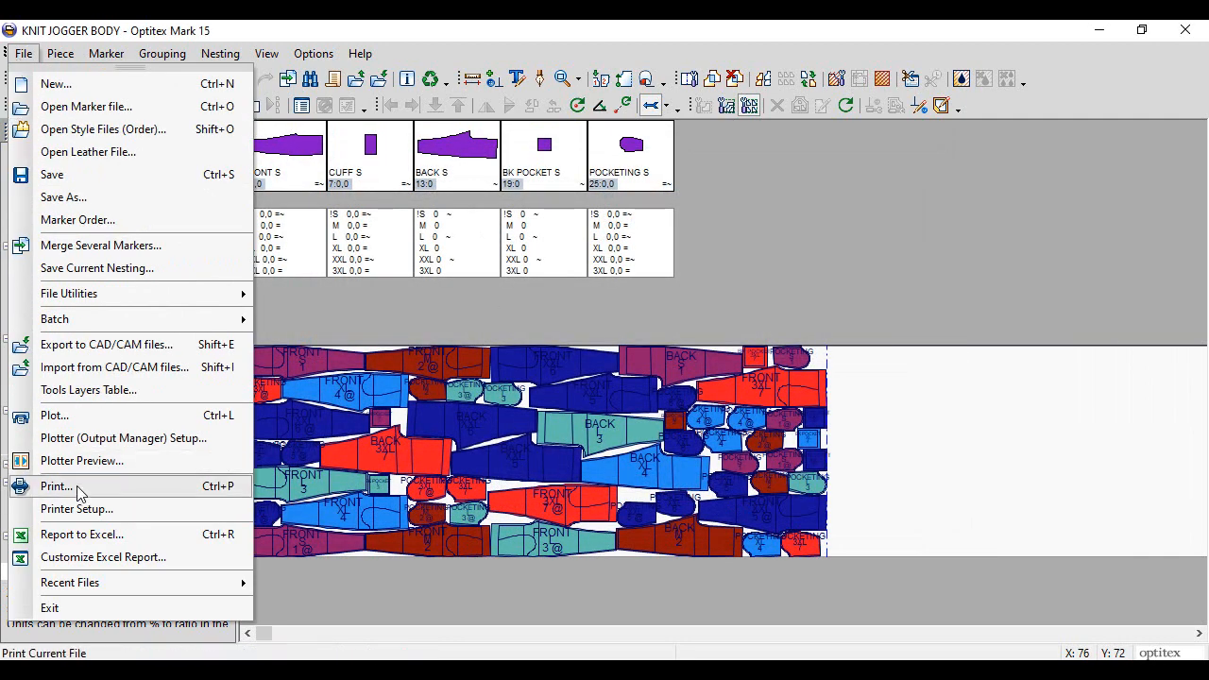
{"action": "left_click", "coordinate": [127, 485]}
{"action": "left_click", "coordinate": [709, 208]}
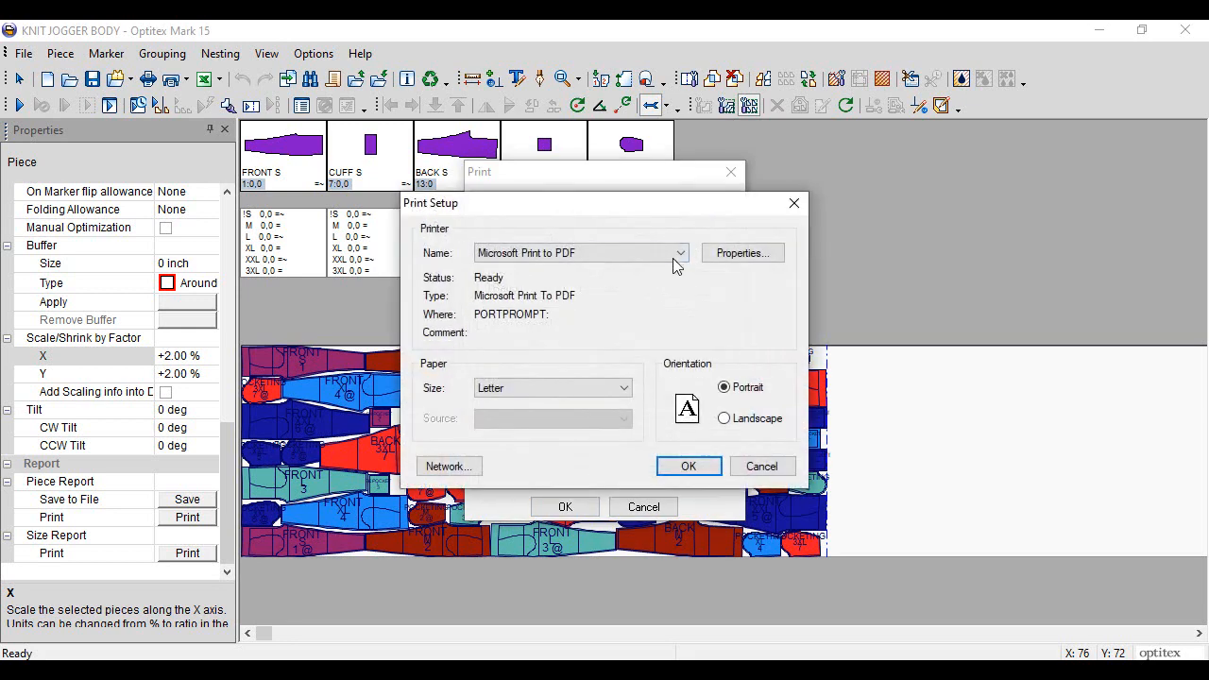
{"action": "left_click", "coordinate": [650, 254]}
{"action": "left_click", "coordinate": [580, 277]}
{"action": "left_click", "coordinate": [725, 419]}
{"action": "left_click", "coordinate": [688, 465]}
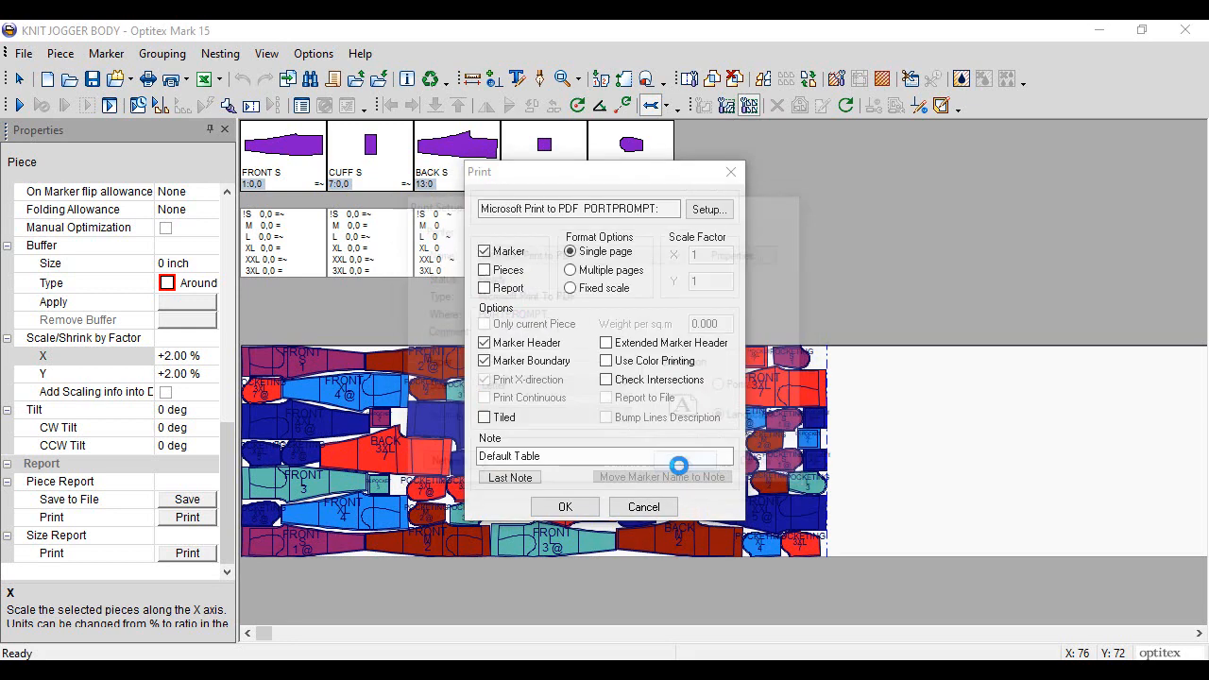
{"action": "left_click", "coordinate": [564, 507]}
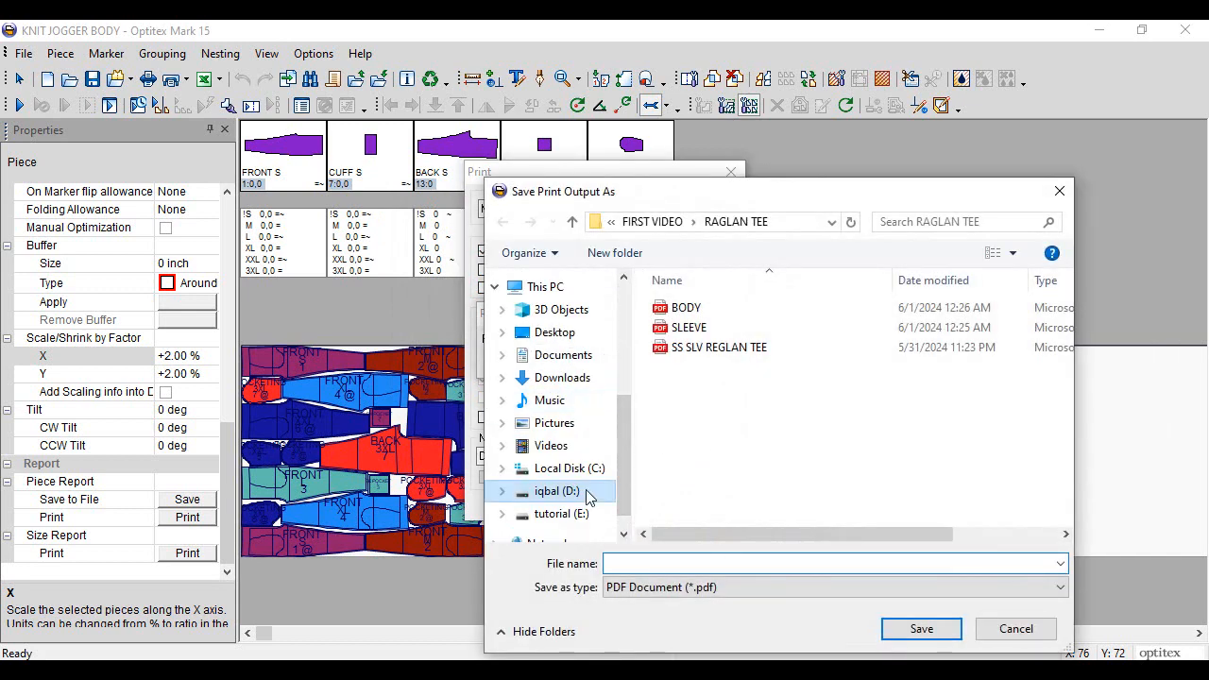
Save the print output as KNIT JOGGER BADY, a PDF document in the KNIT JOGGER folder.
{"action": "left_click", "coordinate": [571, 222]}
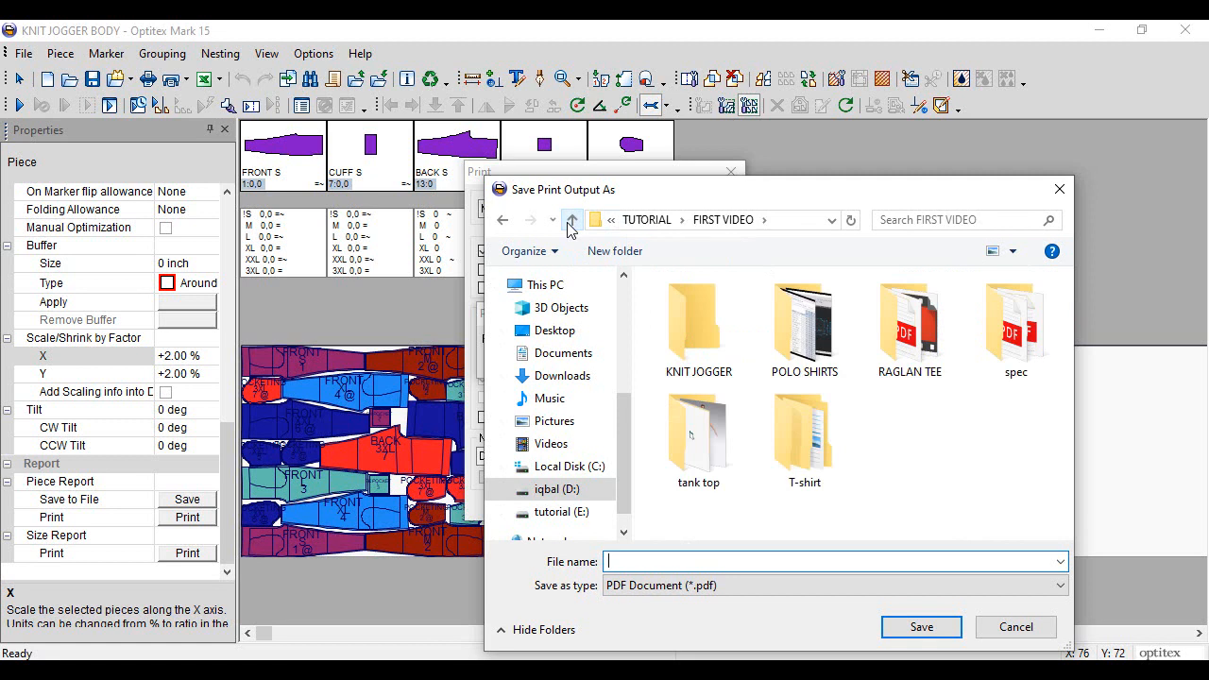
{"action": "left_click", "coordinate": [706, 359]}
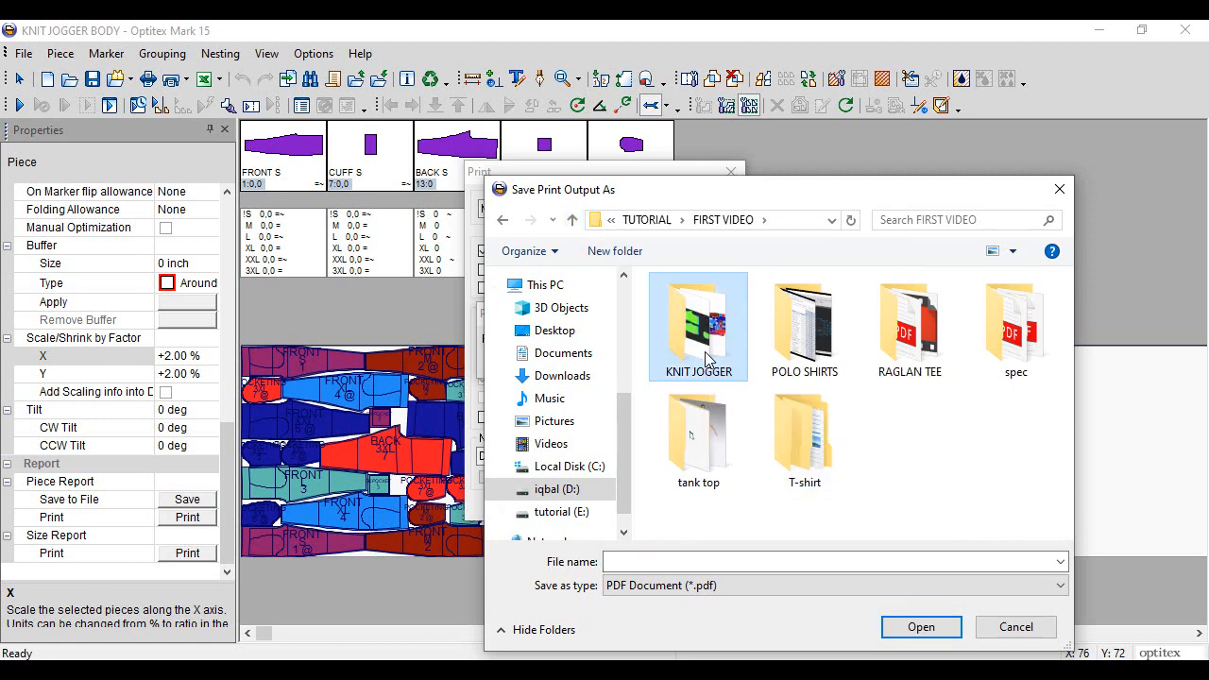
{"action": "double_click", "coordinate": [706, 360]}
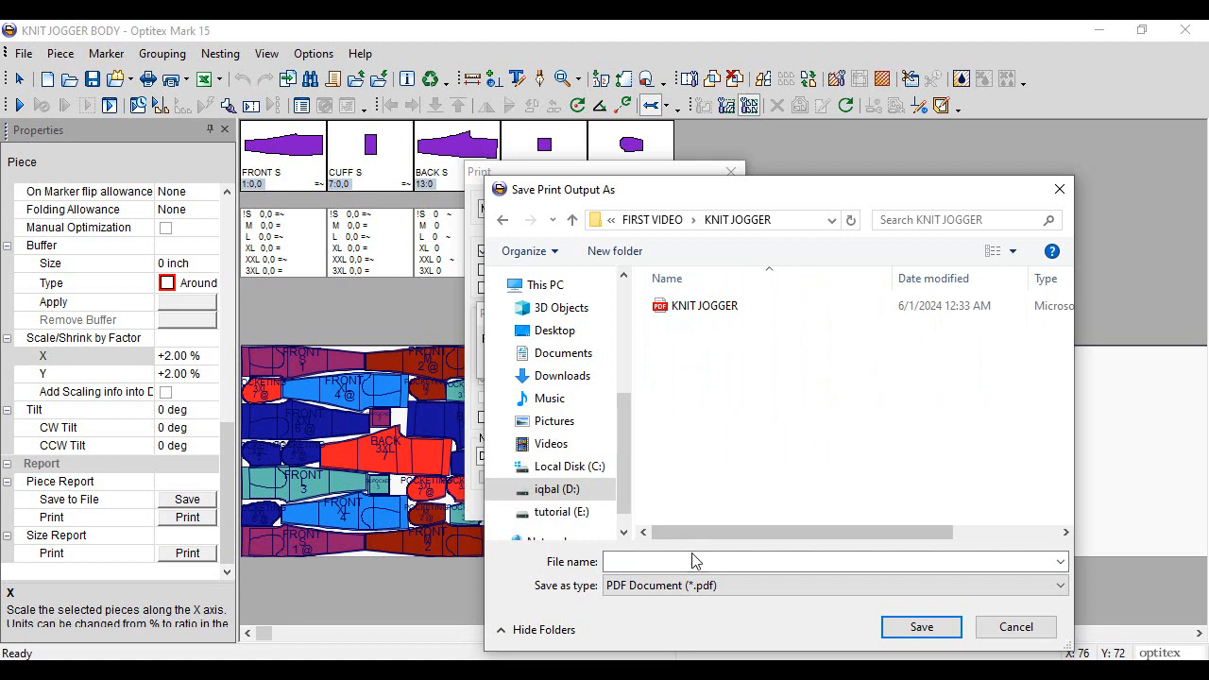
{"action": "left_click", "coordinate": [704, 308]}
{"action": "left_click", "coordinate": [719, 560]}
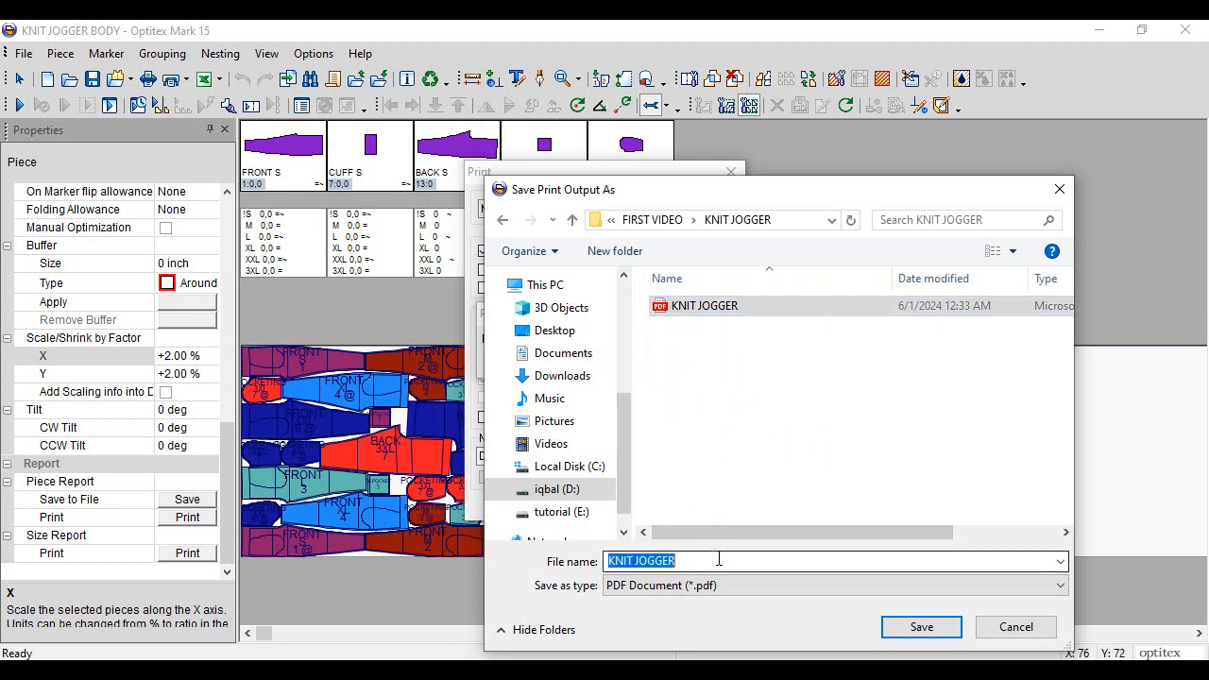
{"action": "left_click", "coordinate": [718, 560]}
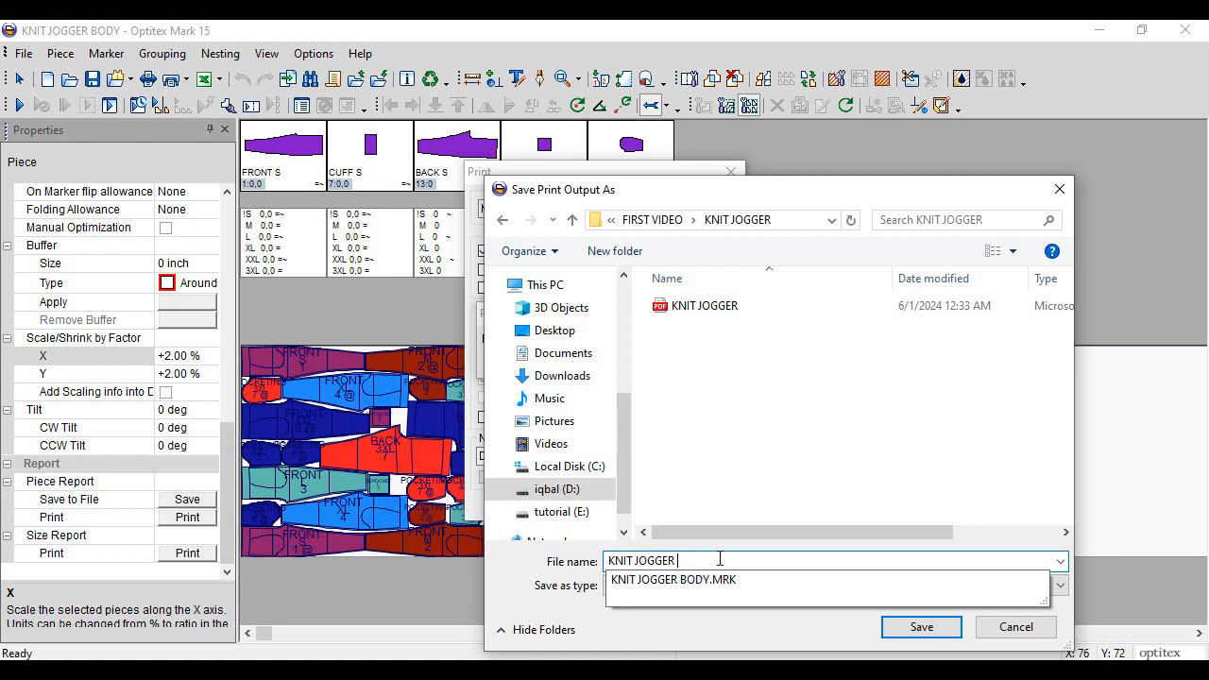
{"action": "type", "text": "BADY"}
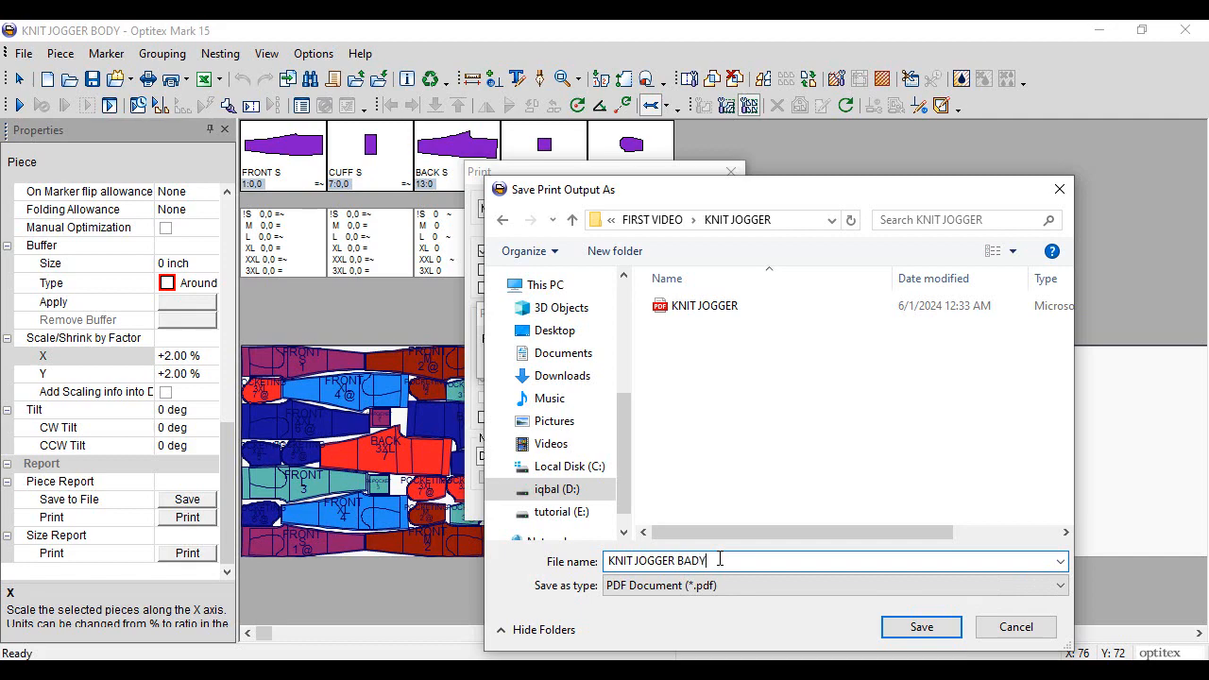
{"action": "key", "text": "Return"}
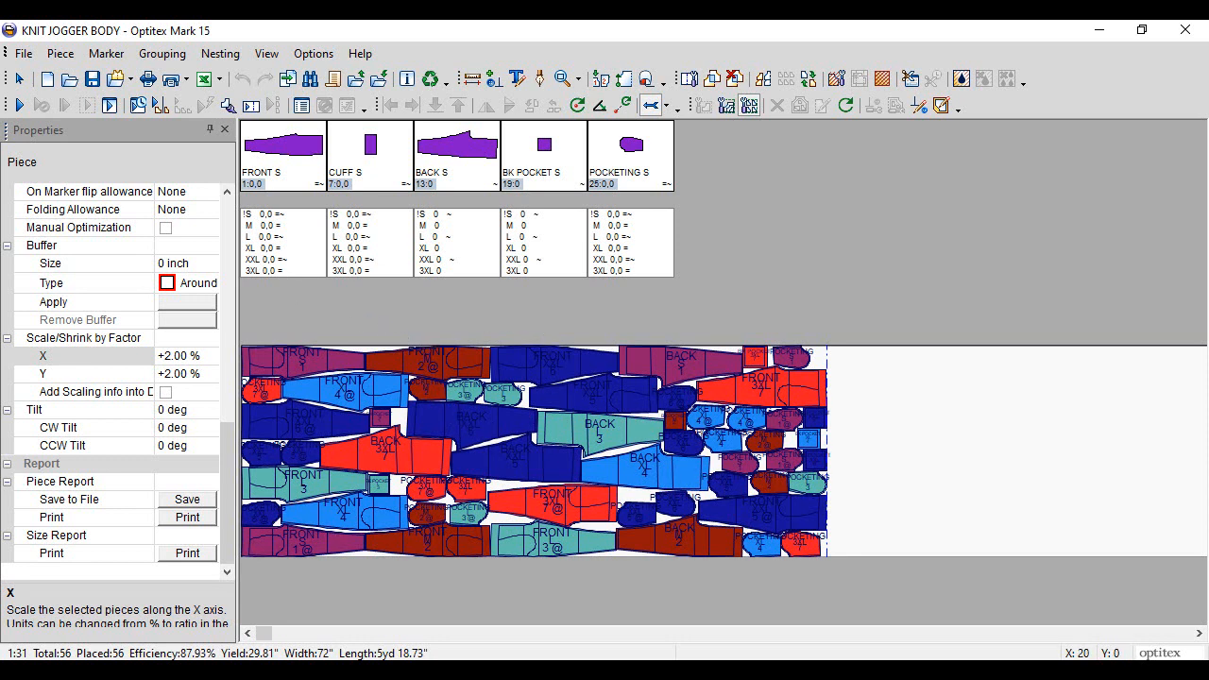
Glance at the spec sheet KNIT JOGGER.pdf and reopen the marker order of KNIT JOGGER.PDS at its pieces information.
{"action": "key", "text": "alt+Tab"}
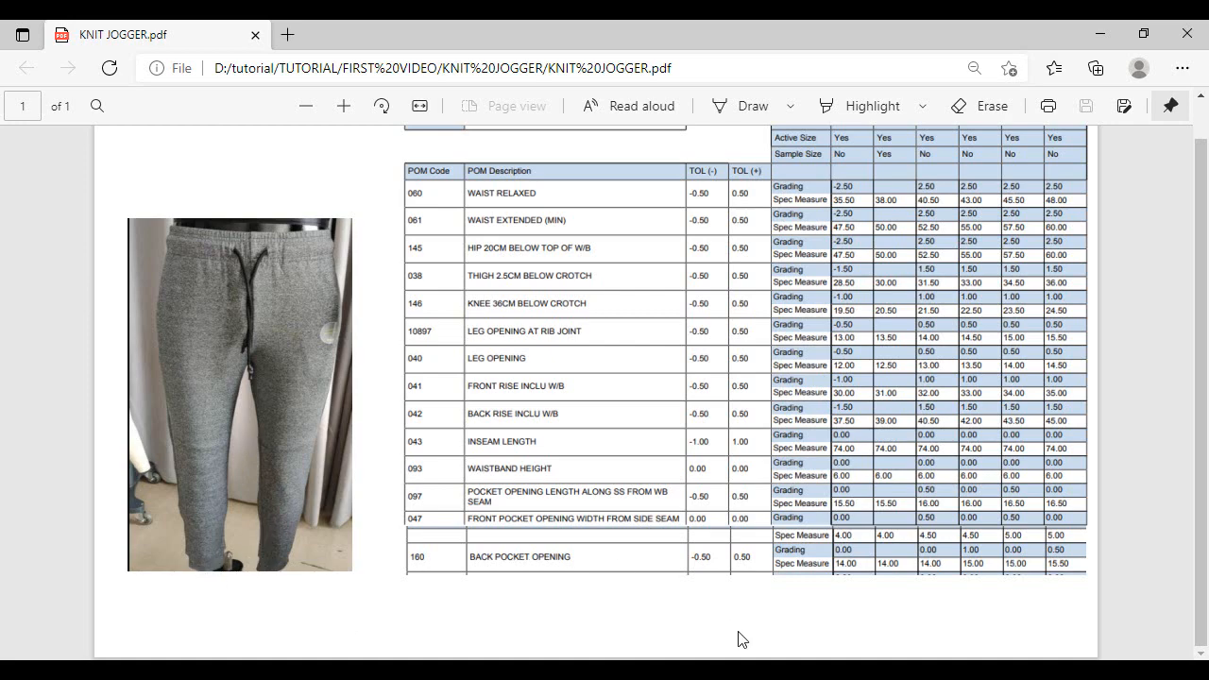
{"action": "key", "text": "alt+Tab"}
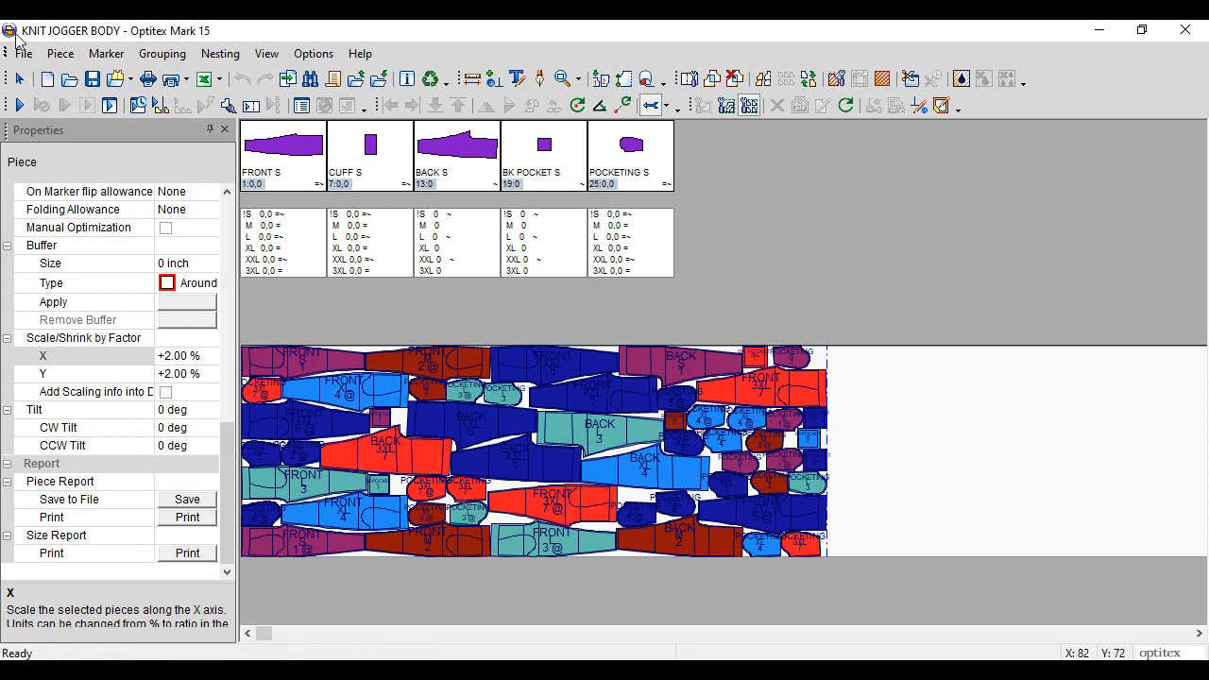
{"action": "left_click", "coordinate": [115, 79]}
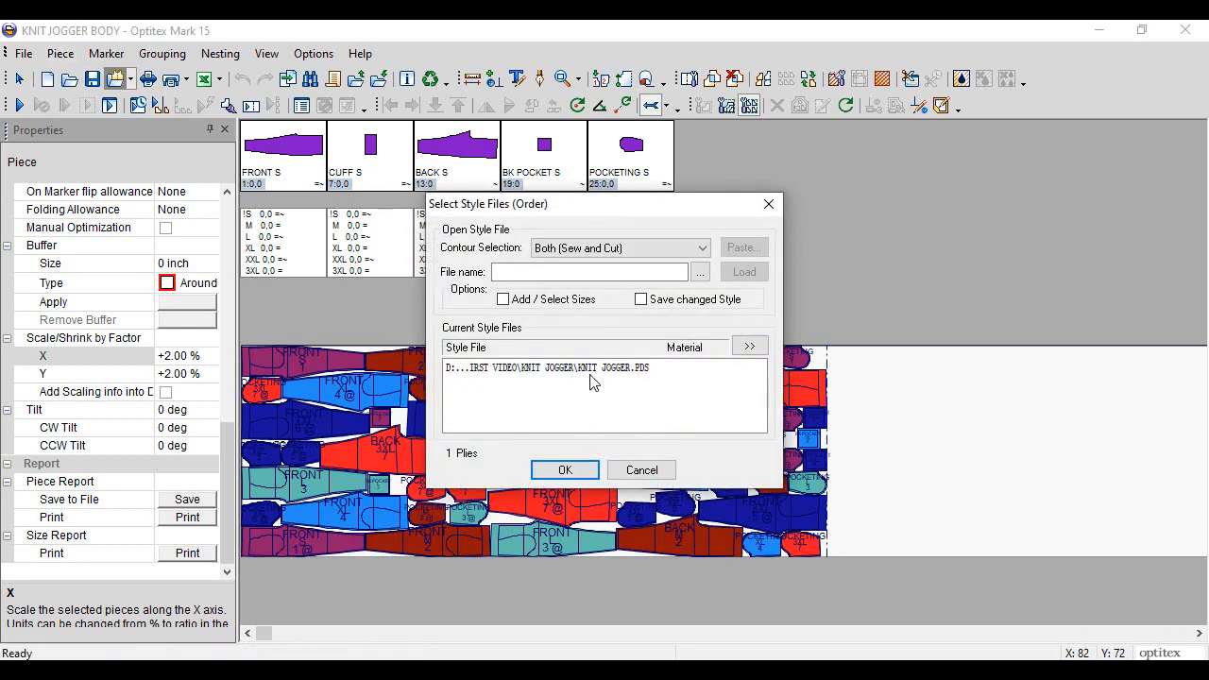
{"action": "double_click", "coordinate": [592, 376]}
{"action": "left_click", "coordinate": [564, 302]}
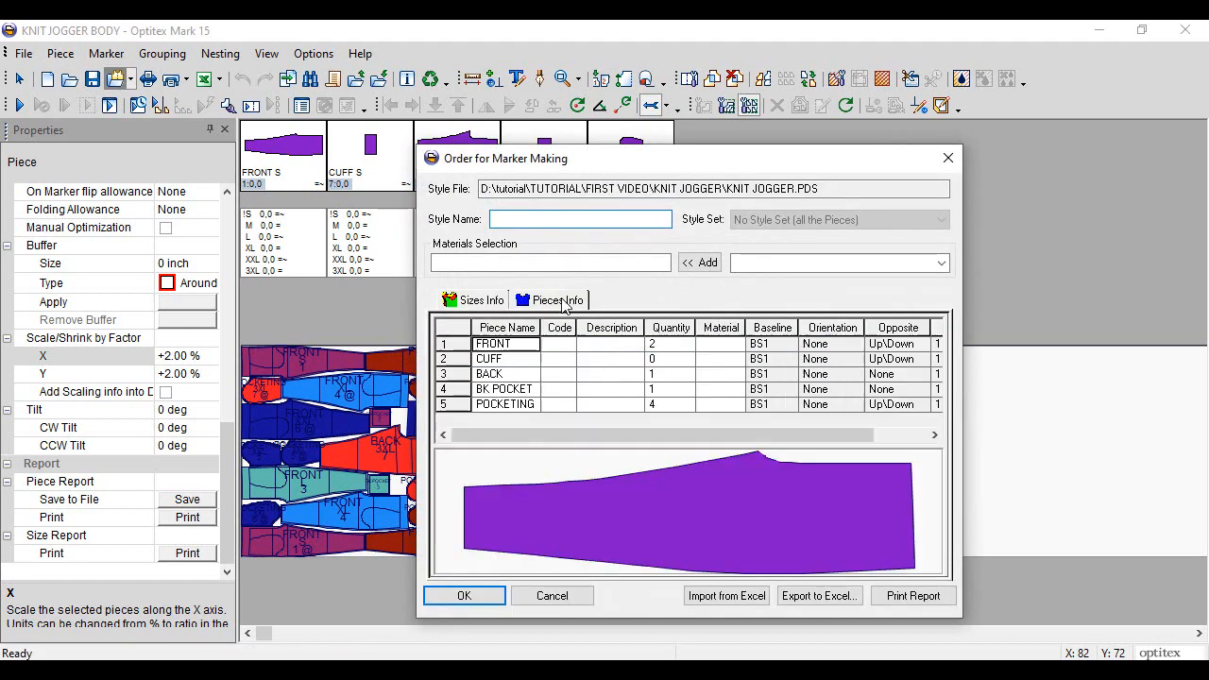
{"action": "left_click", "coordinate": [674, 348]}
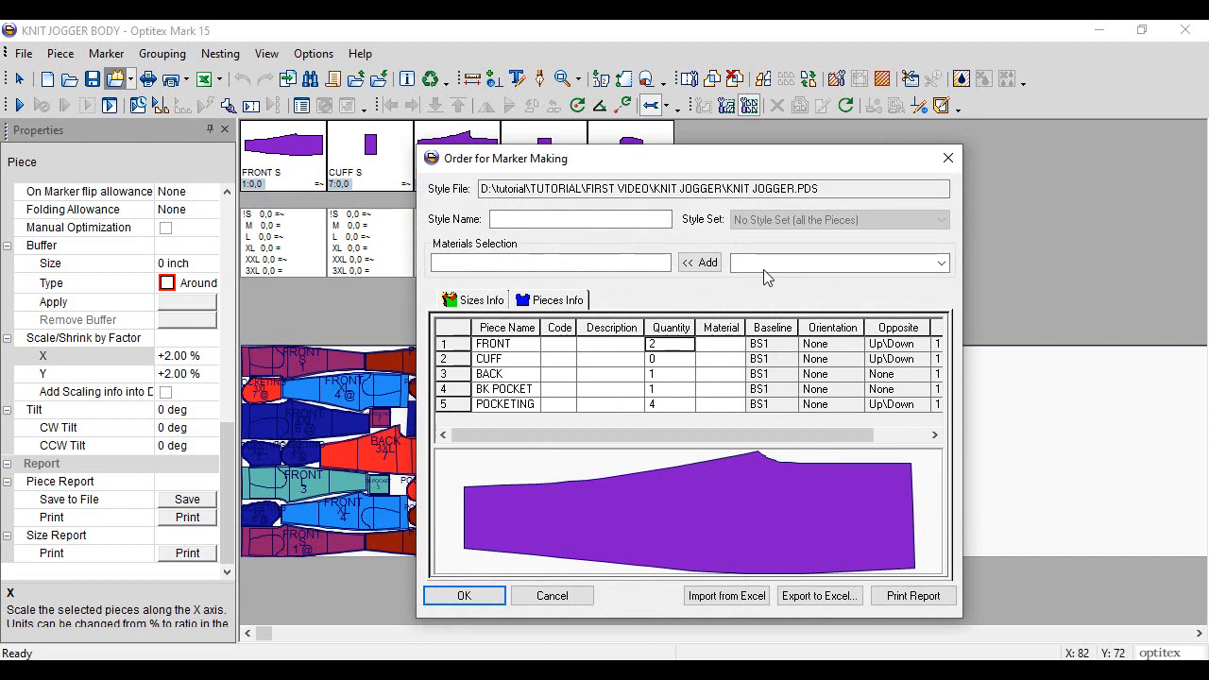
{"action": "left_click", "coordinate": [790, 264]}
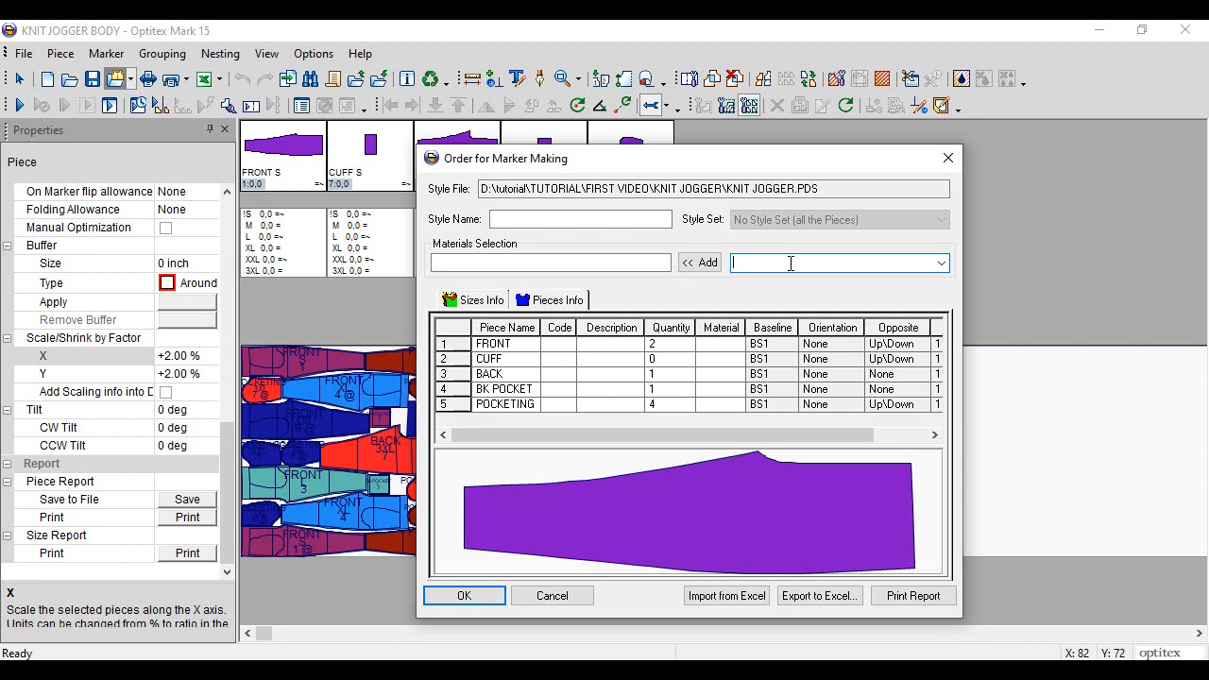
Set the order quantities to 2 for CUFF and 0 for FRONT, BACK, BK POCKET and POCKETING.
{"action": "left_click", "coordinate": [667, 345]}
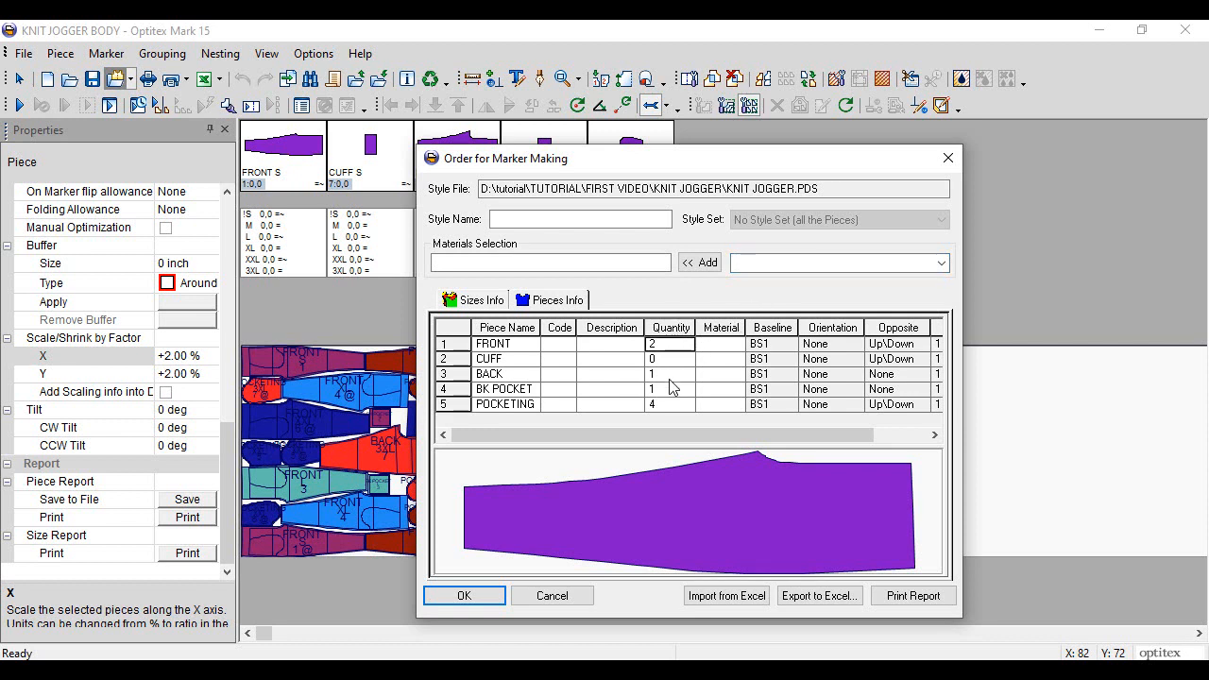
{"action": "type", "text": "0"}
{"action": "key", "text": "Down"}
{"action": "type", "text": "2"}
{"action": "key", "text": "Down"}
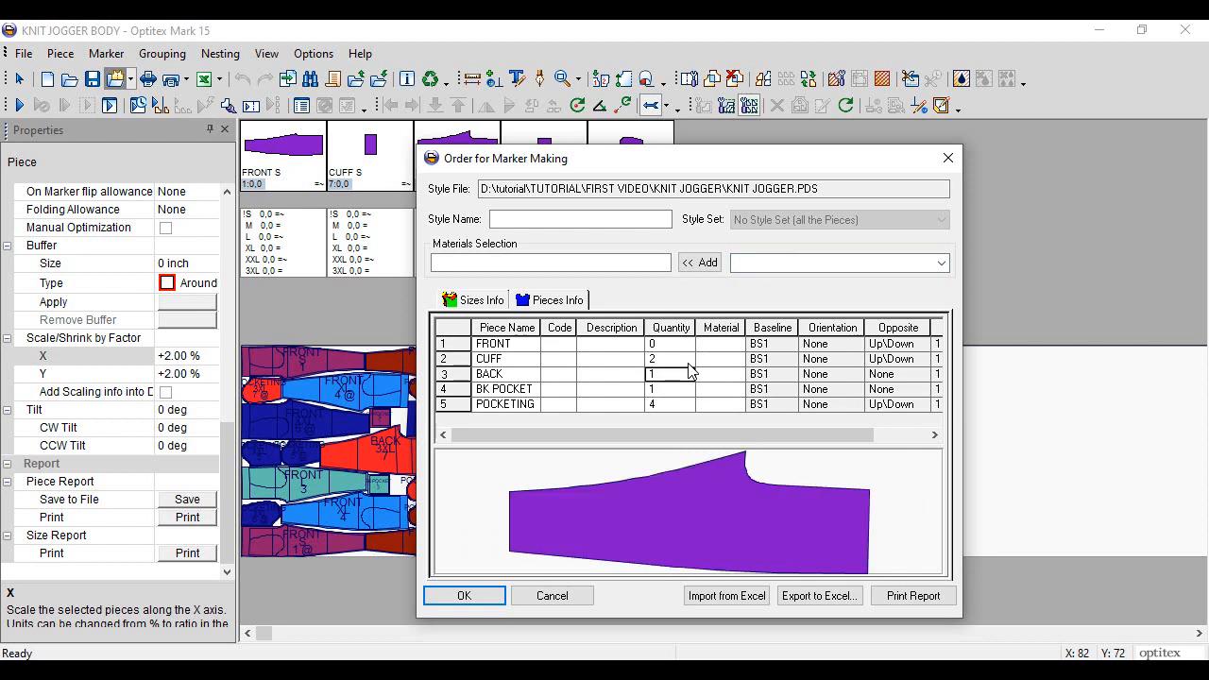
{"action": "type", "text": "0"}
{"action": "key", "text": "Down"}
{"action": "type", "text": "0"}
{"action": "key", "text": "Down"}
{"action": "type", "text": "0"}
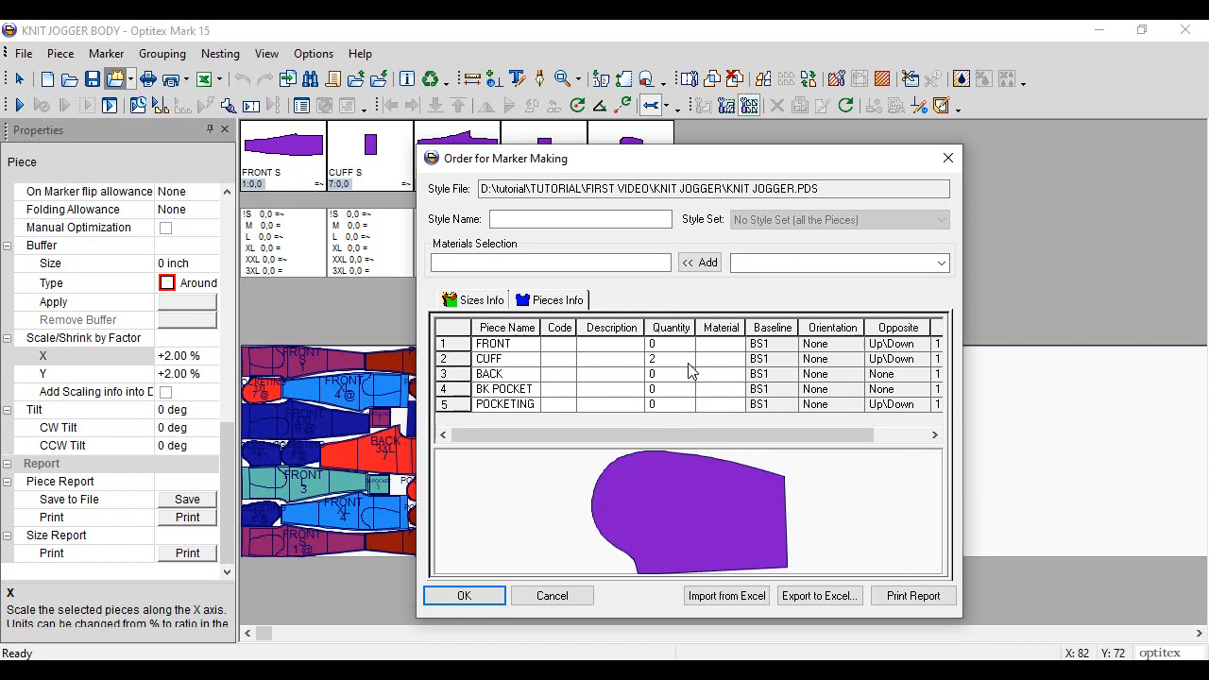
Accept the cuff order without a style name or material type and confirm the style file selection.
{"action": "left_click", "coordinate": [466, 595]}
{"action": "left_click", "coordinate": [656, 434]}
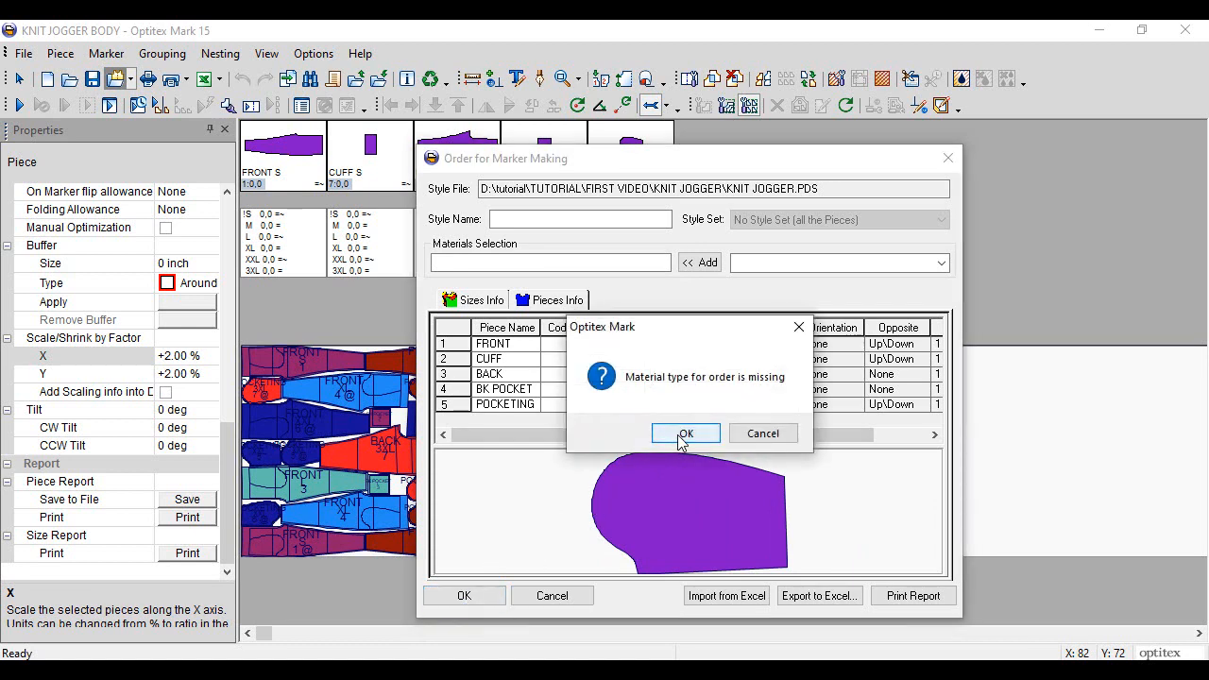
{"action": "left_click", "coordinate": [680, 435]}
{"action": "left_click", "coordinate": [565, 470]}
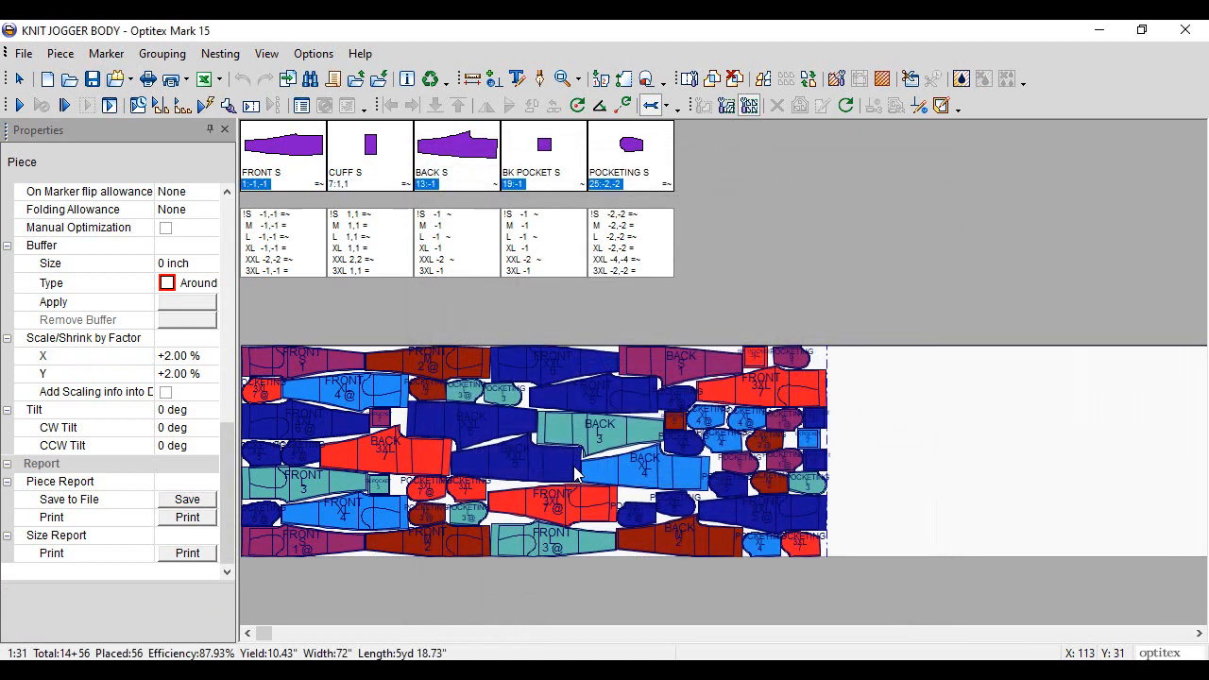
Set the marker width to 42 inches in the marker definitions.
{"action": "left_click", "coordinate": [106, 53]}
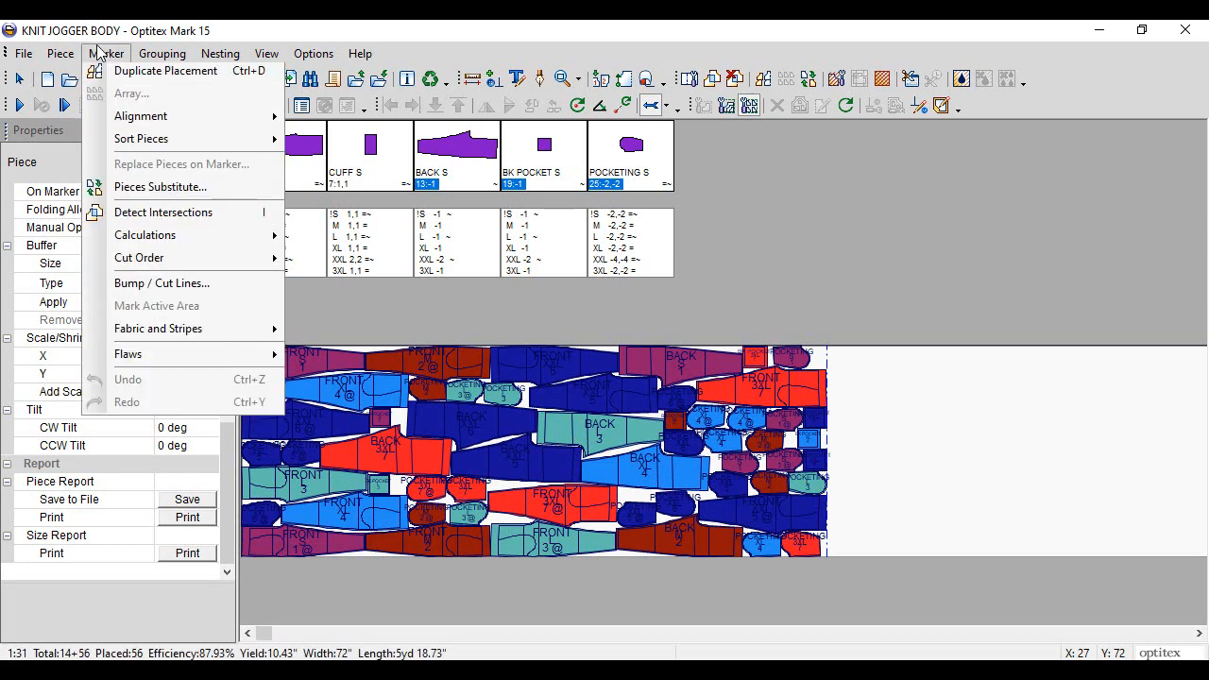
{"action": "left_click", "coordinate": [153, 87]}
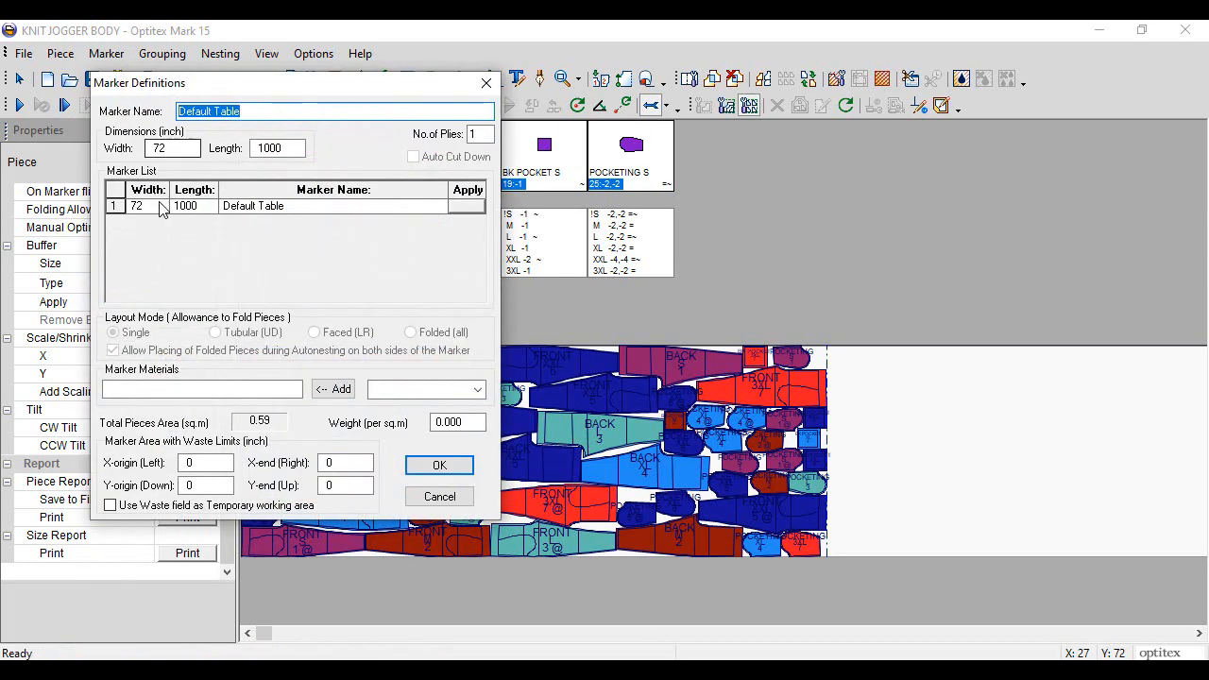
{"action": "double_click", "coordinate": [175, 148]}
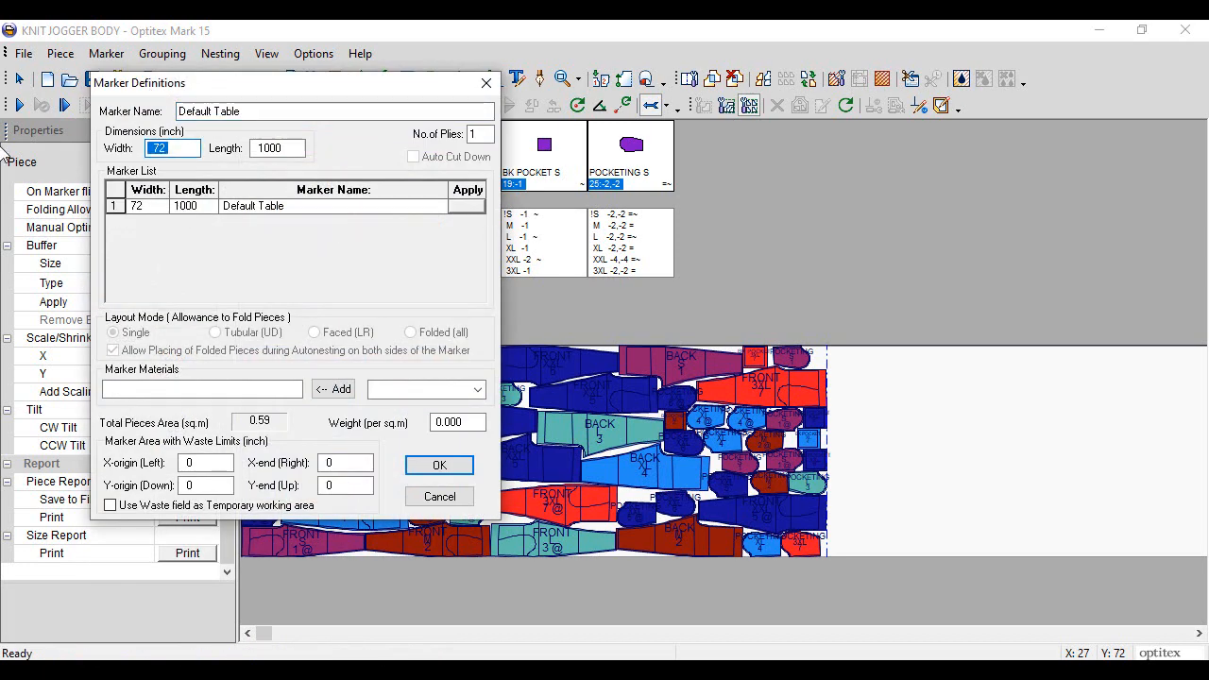
{"action": "type", "text": "42"}
{"action": "key", "text": "Return"}
{"action": "key", "text": "Return"}
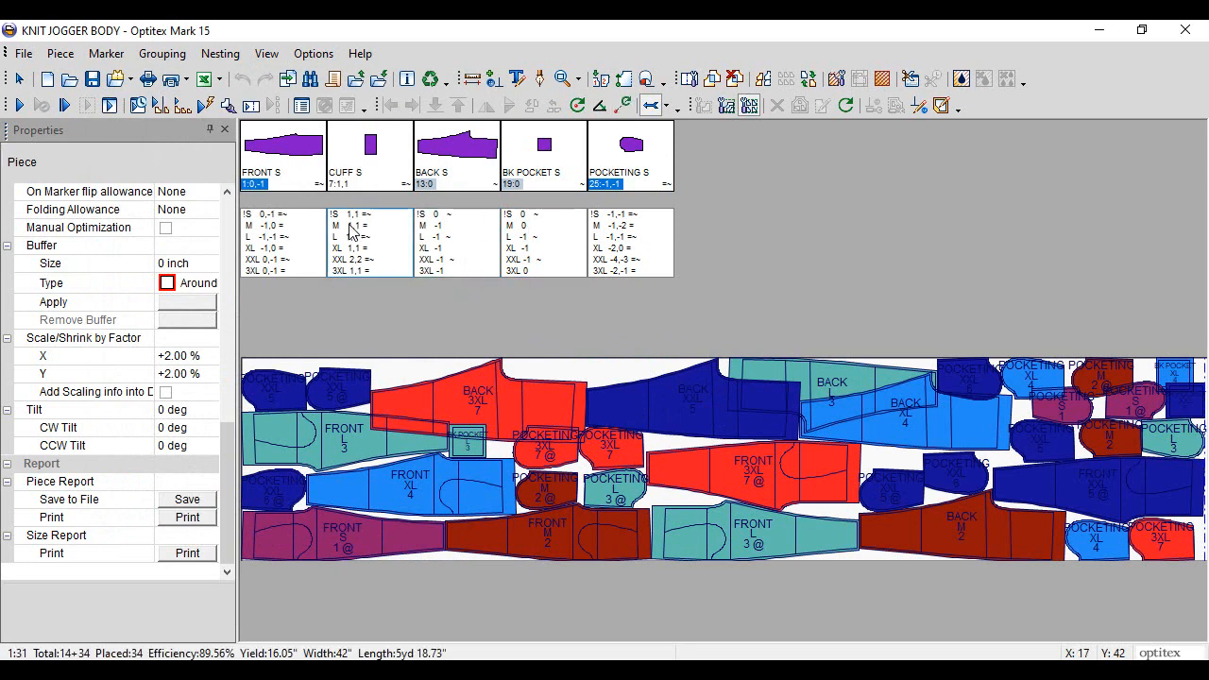
Clear the body pieces from the marker and auto-nest the cuff pieces, stopping the nesting once they are placed.
{"action": "left_click", "coordinate": [220, 54]}
{"action": "left_click", "coordinate": [237, 83]}
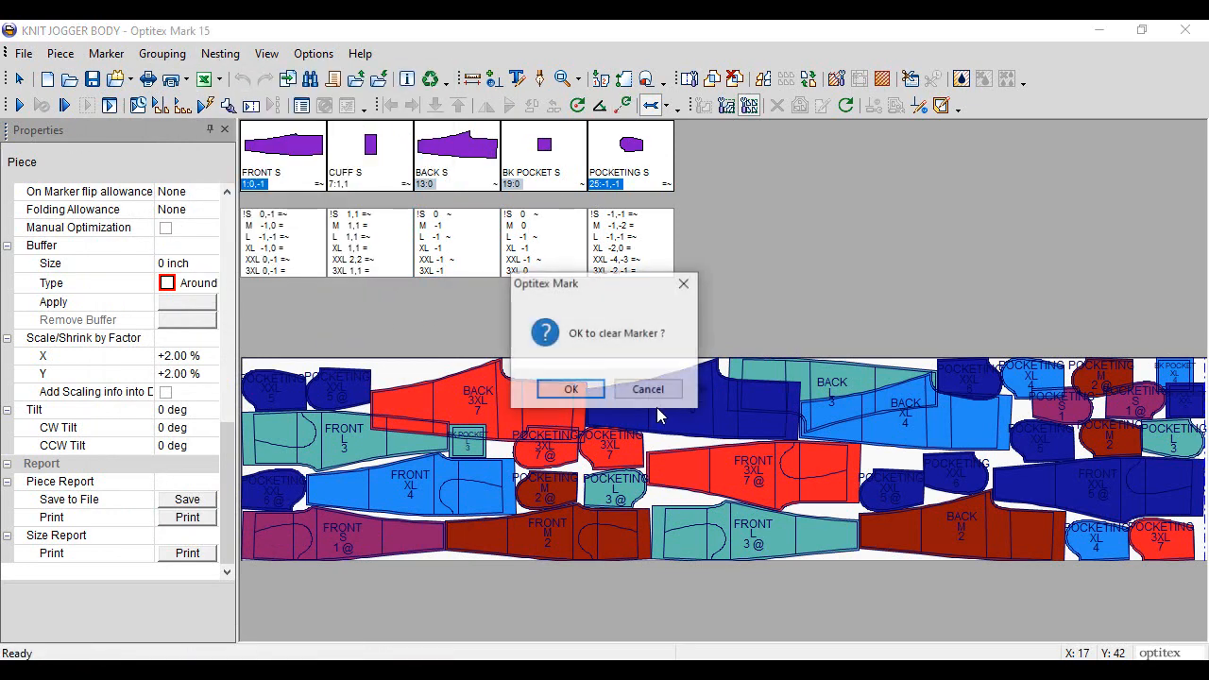
{"action": "left_click", "coordinate": [570, 390]}
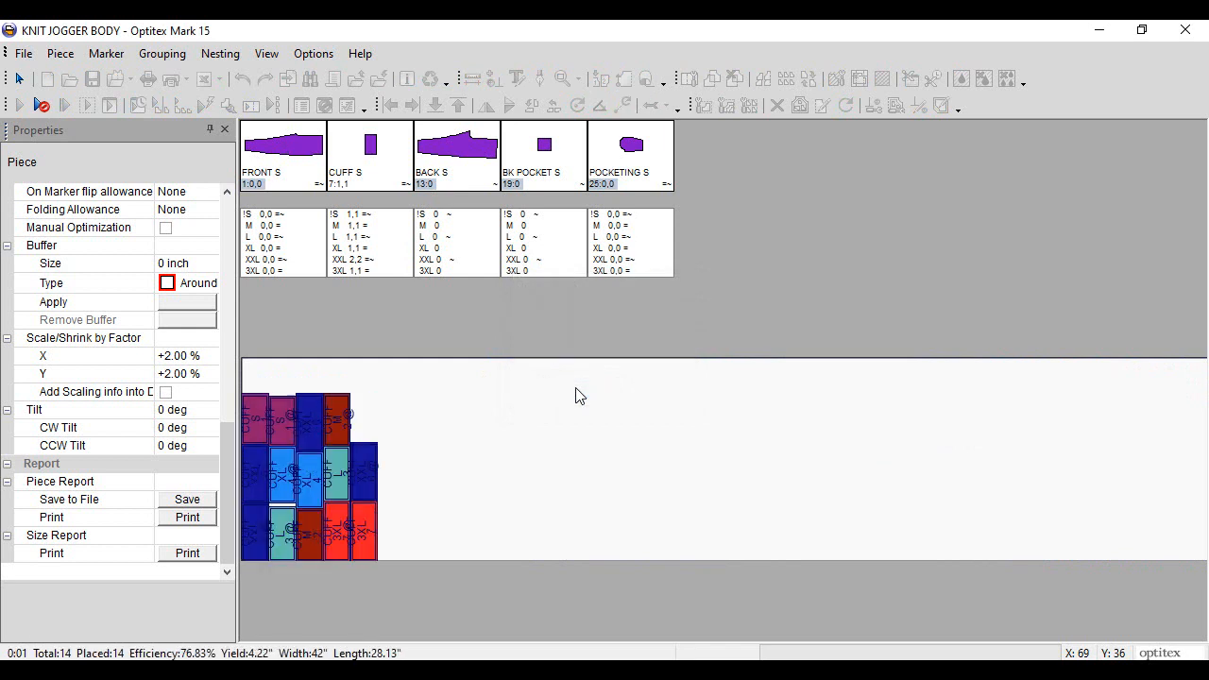
{"action": "left_click", "coordinate": [41, 104]}
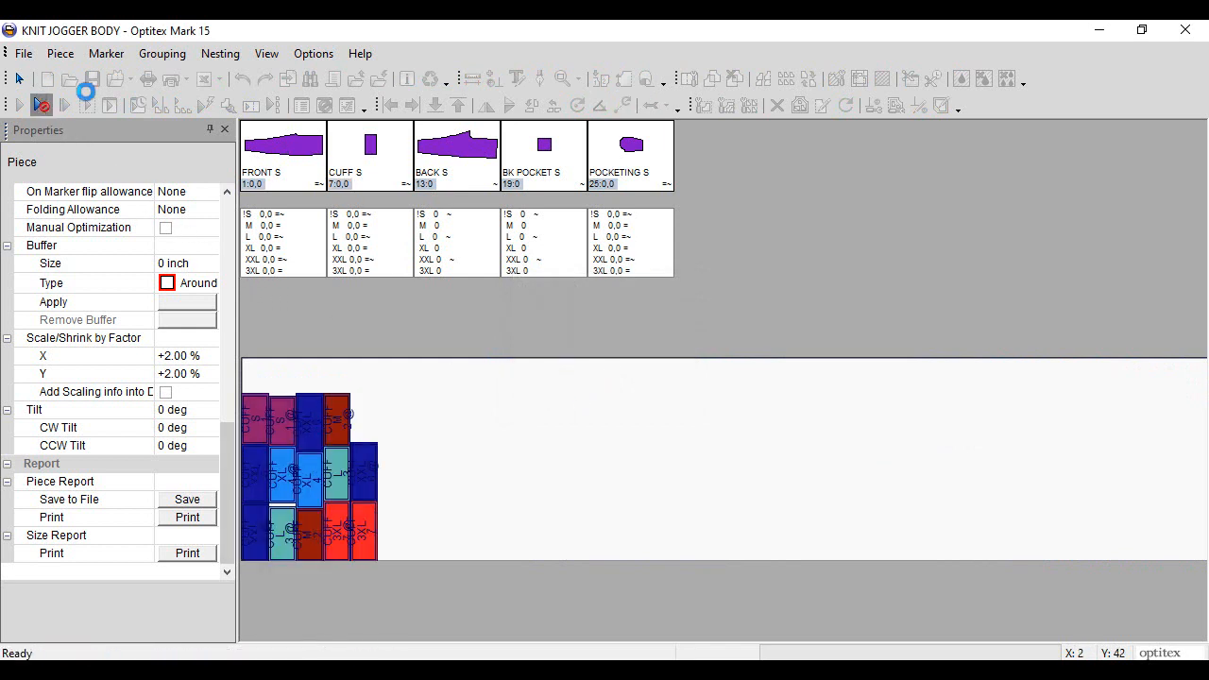
Set the width of the cuff marker to 38 inches in the marker definitions.
{"action": "left_click", "coordinate": [105, 54]}
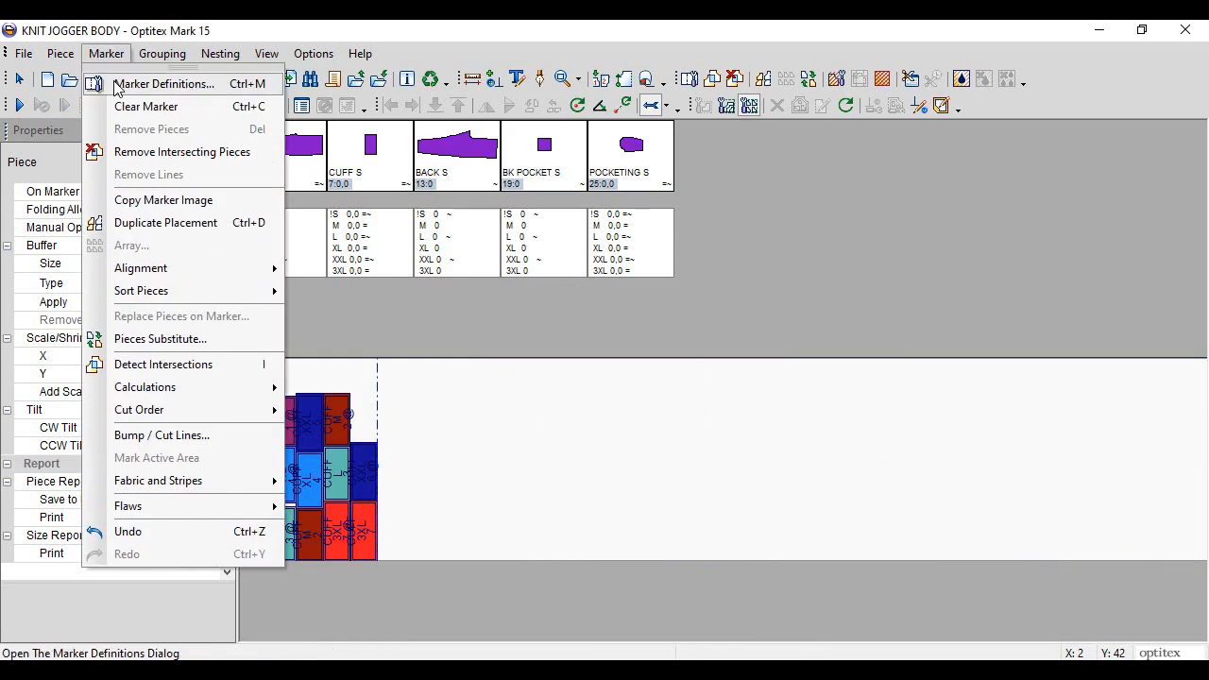
{"action": "left_click", "coordinate": [118, 87]}
{"action": "double_click", "coordinate": [159, 148]}
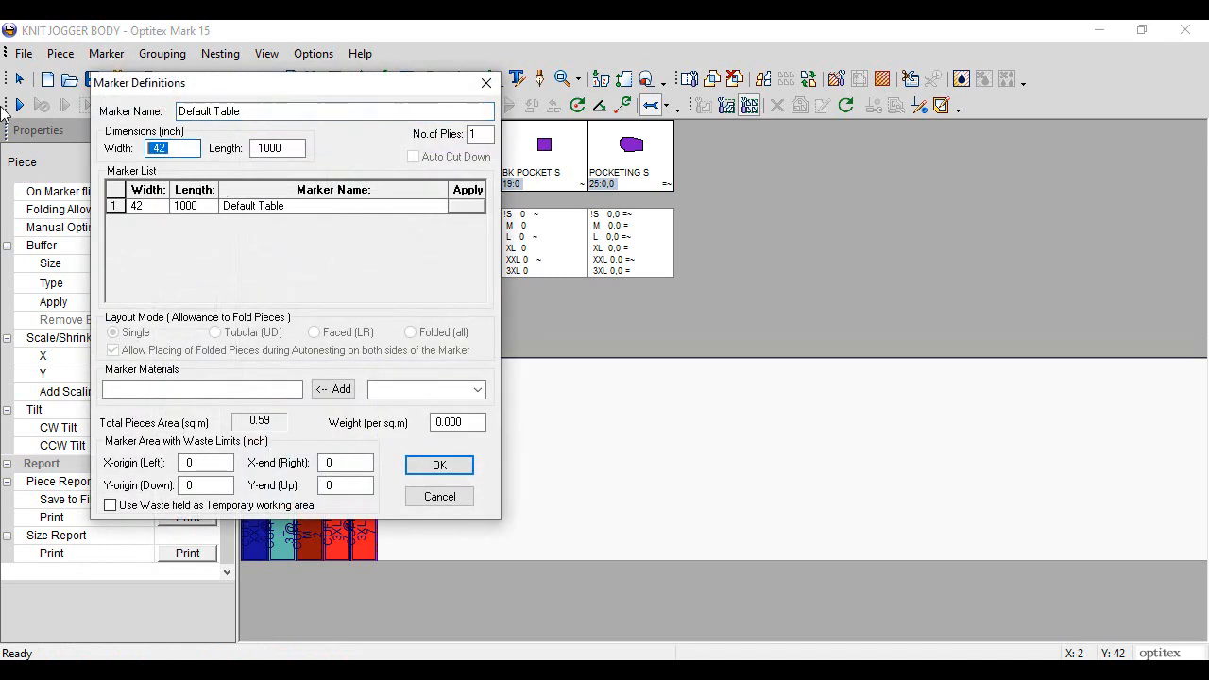
{"action": "type", "text": "4"}
{"action": "key", "text": "BackSpace"}
{"action": "type", "text": "38"}
{"action": "key", "text": "Return"}
{"action": "key", "text": "Return"}
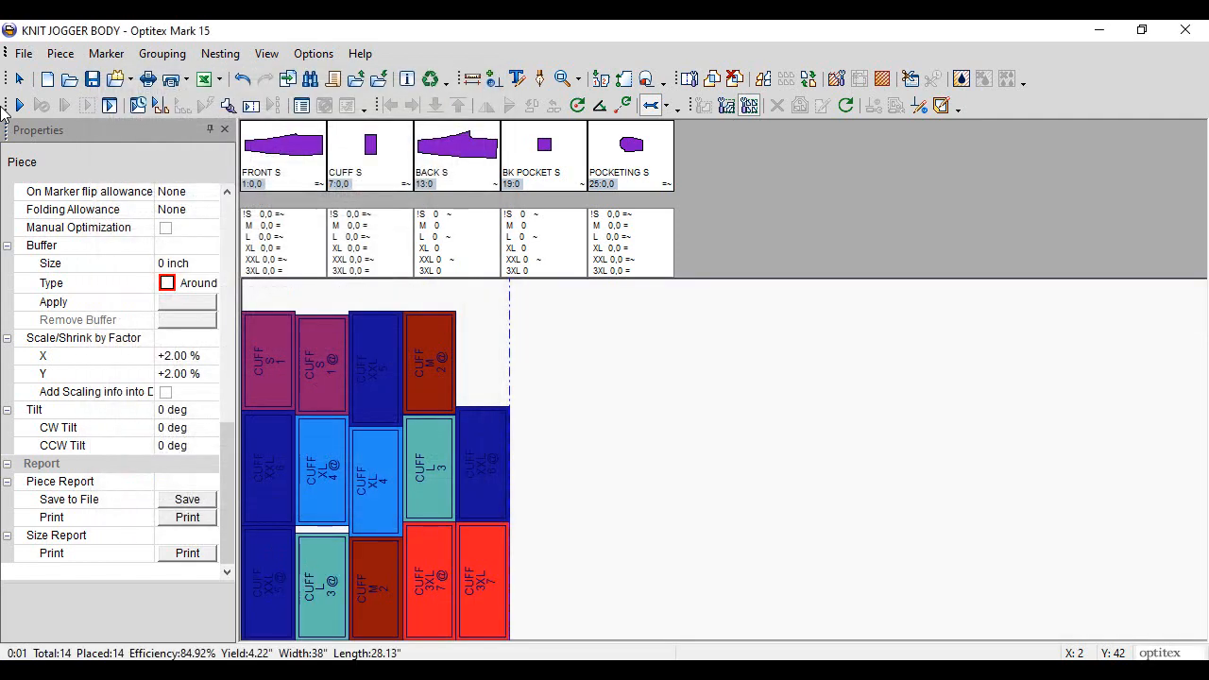
Clear the marker and auto-nest the cuff pieces again at the 38-inch width, stopping once all are placed.
{"action": "left_click", "coordinate": [219, 54]}
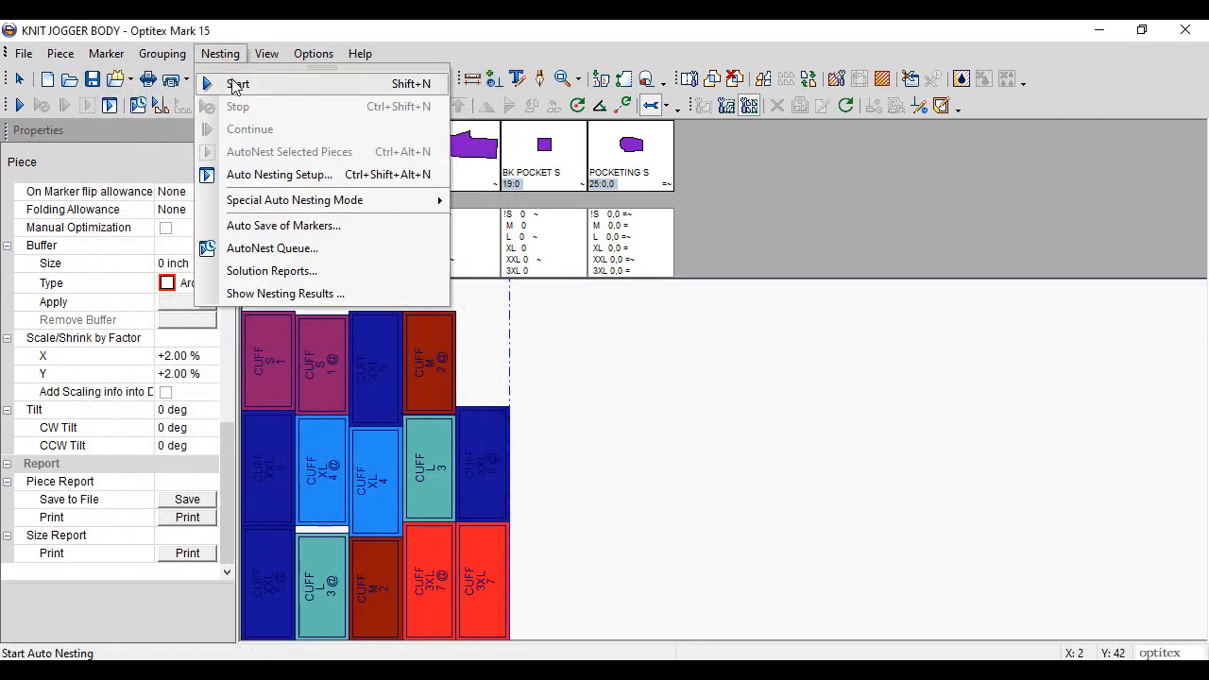
{"action": "left_click", "coordinate": [235, 84]}
{"action": "left_click", "coordinate": [568, 390]}
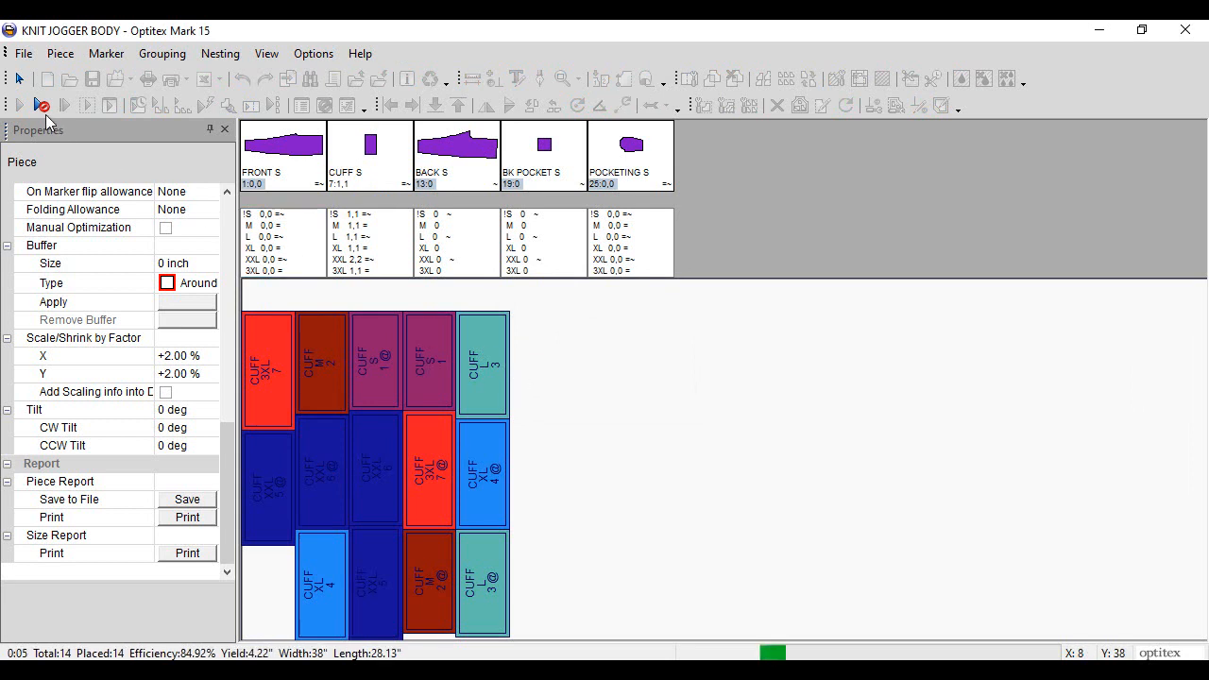
{"action": "left_click", "coordinate": [42, 105]}
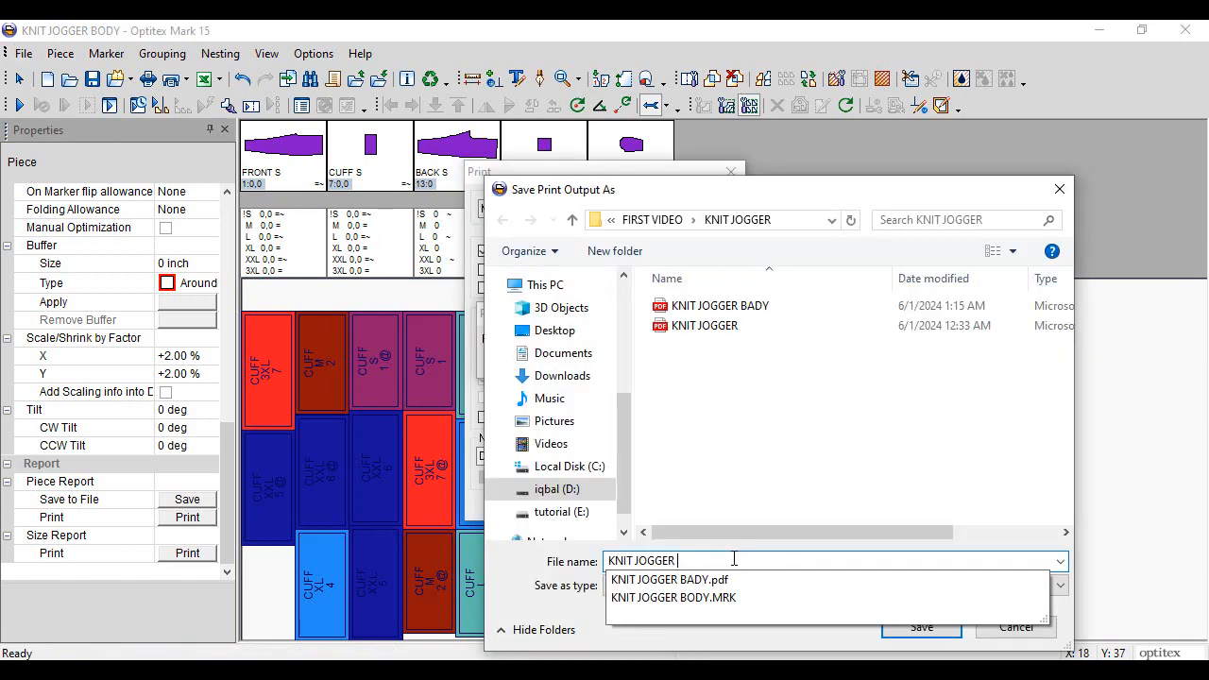
Save the cuff marker's print output as KNIT JOGGER RIB, a PDF document in the KNIT JOGGER folder.
{"action": "type", "text": "RIB"}
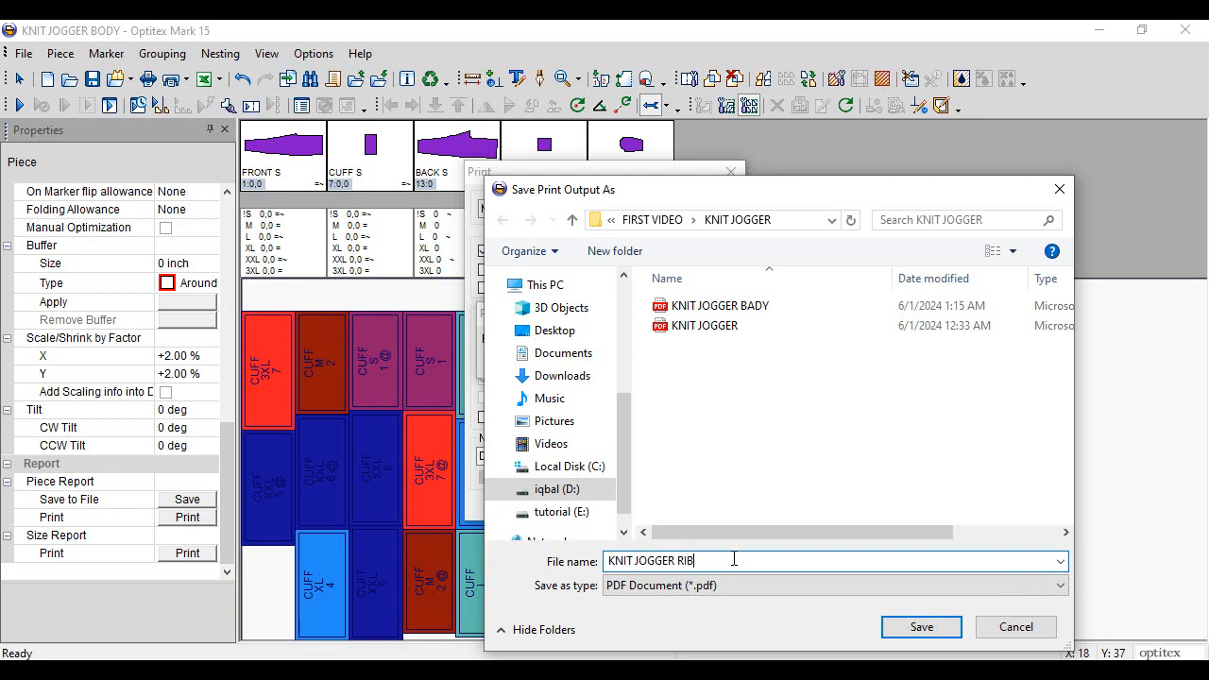
{"action": "key", "text": "Return"}
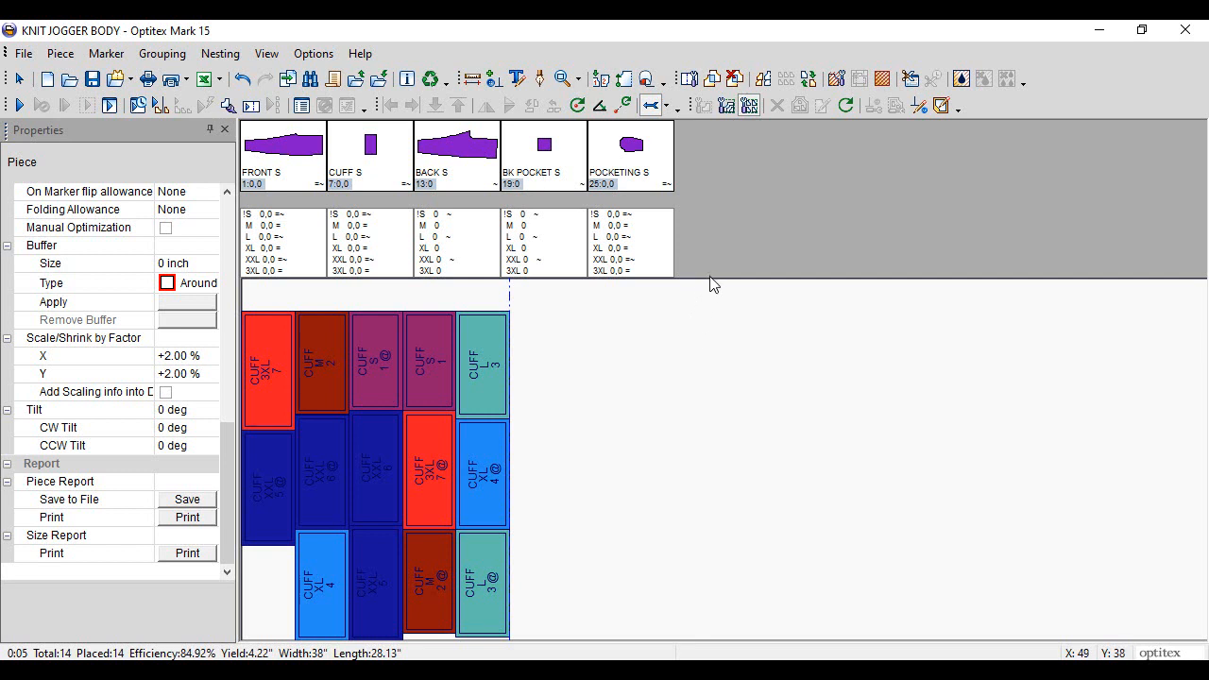
{"action": "left_click_drag", "start_coordinate": [710, 282], "coordinate": [706, 314]}
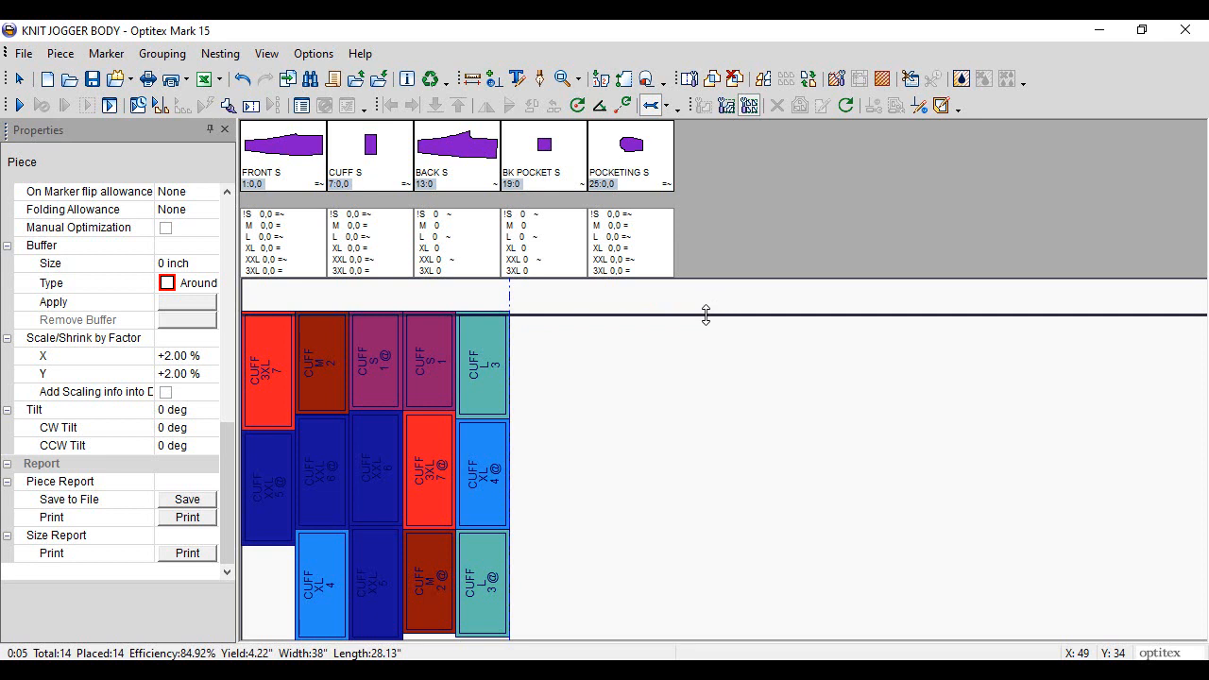
{"action": "right_click", "coordinate": [706, 315]}
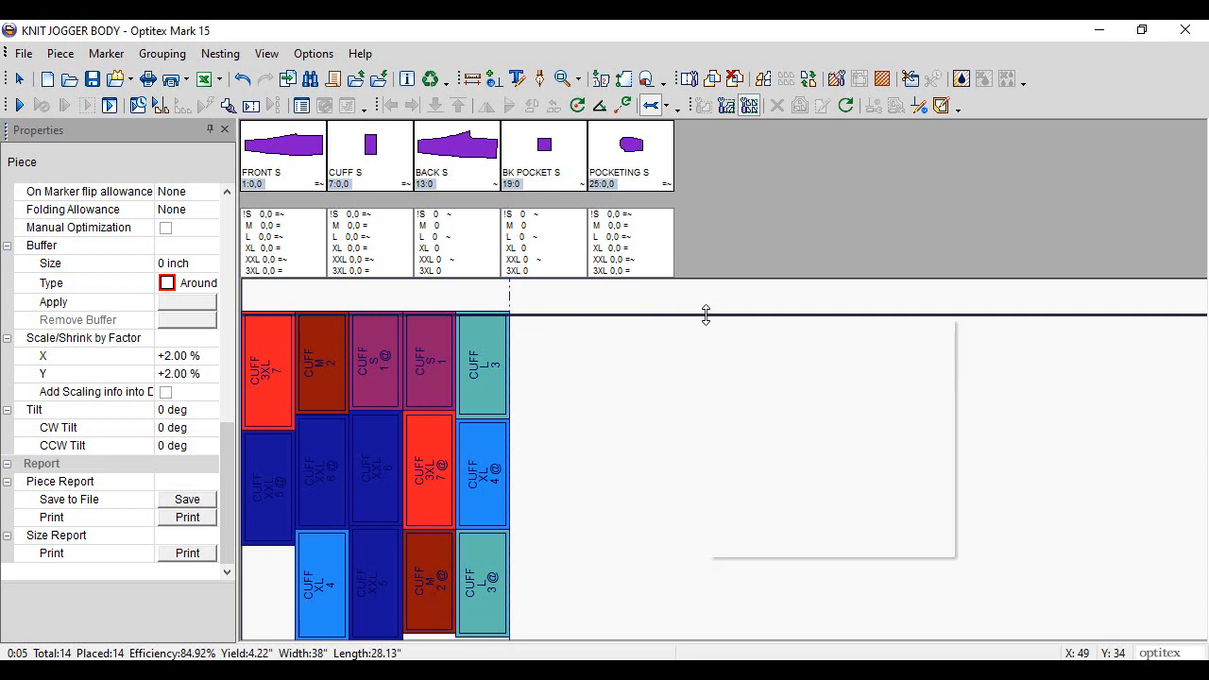
{"action": "left_click", "coordinate": [759, 370]}
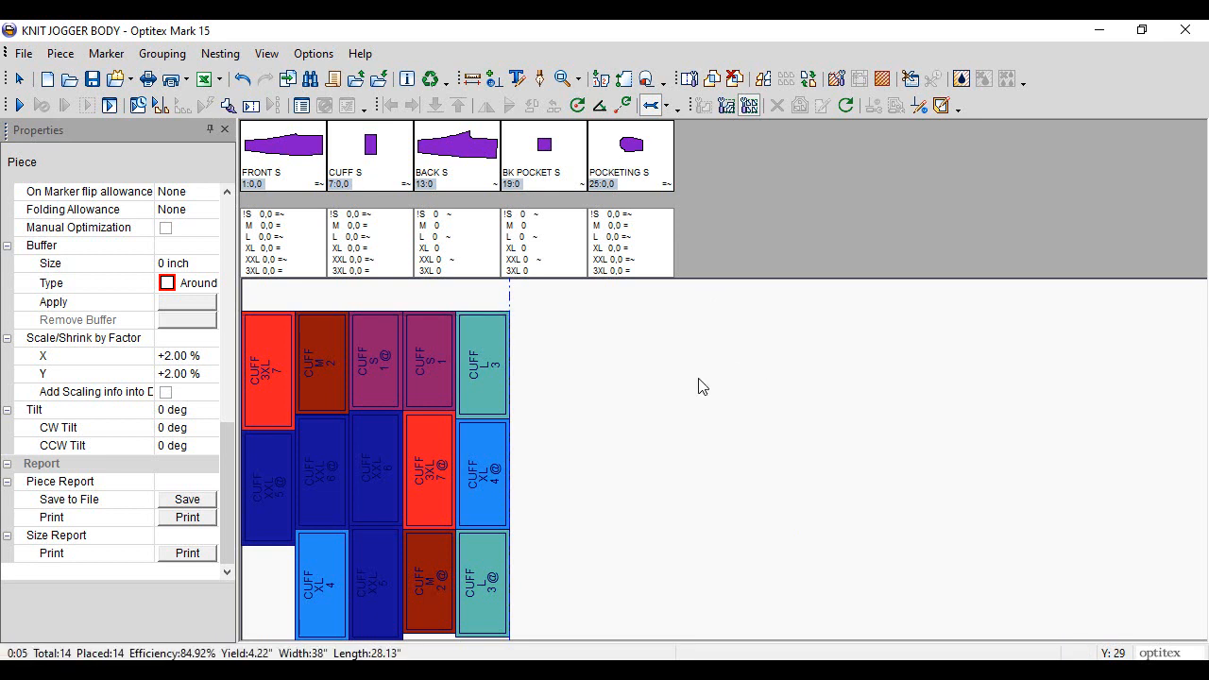
{"action": "scroll", "coordinate": [360, 430], "scroll_direction": "down", "scroll_amount": 2}
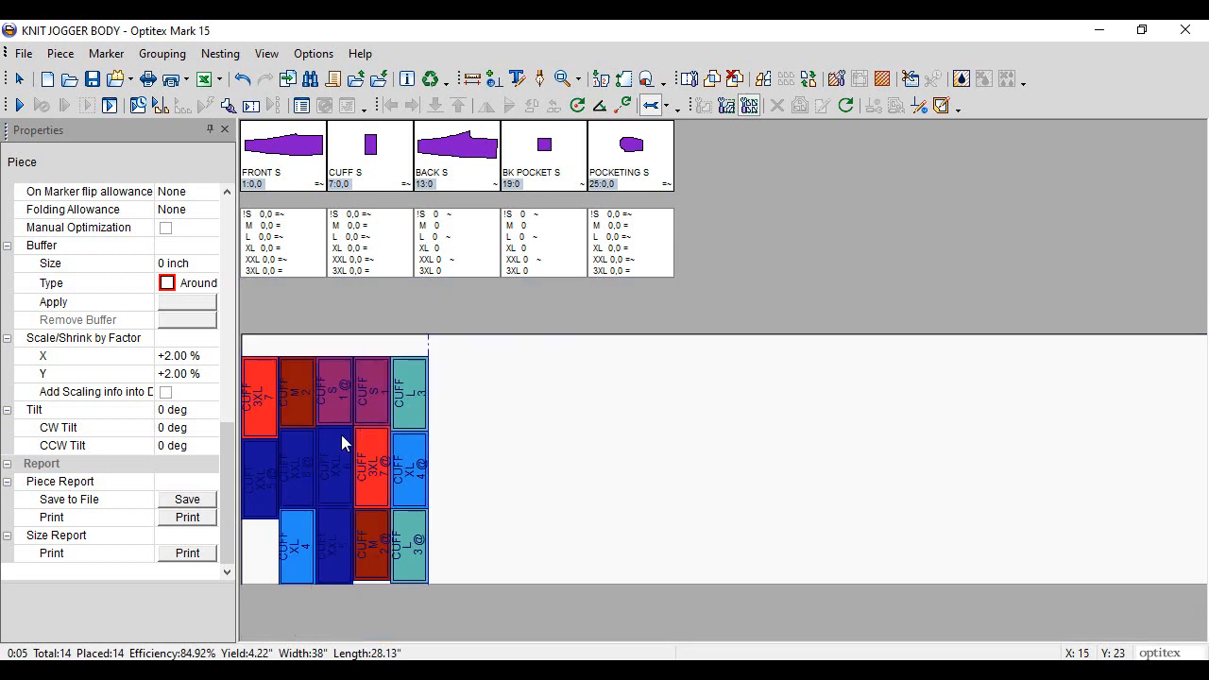